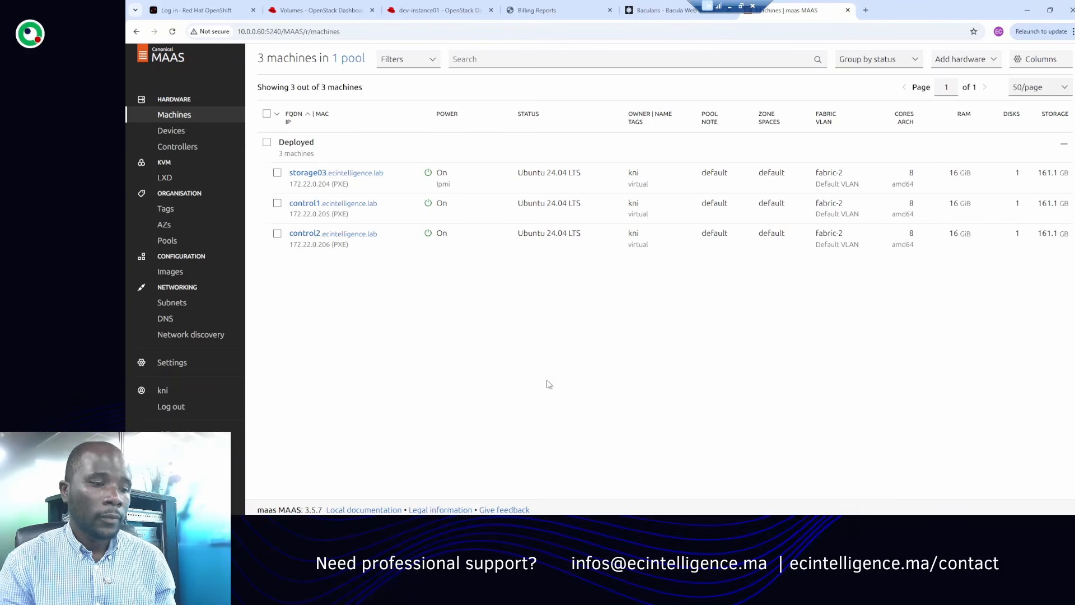
Step: Show the lab architecture diagram in draw.io and the rack layout in Visio, and return to the remote MAAS session
{"action": "left_click", "coordinate": [730, 7]}
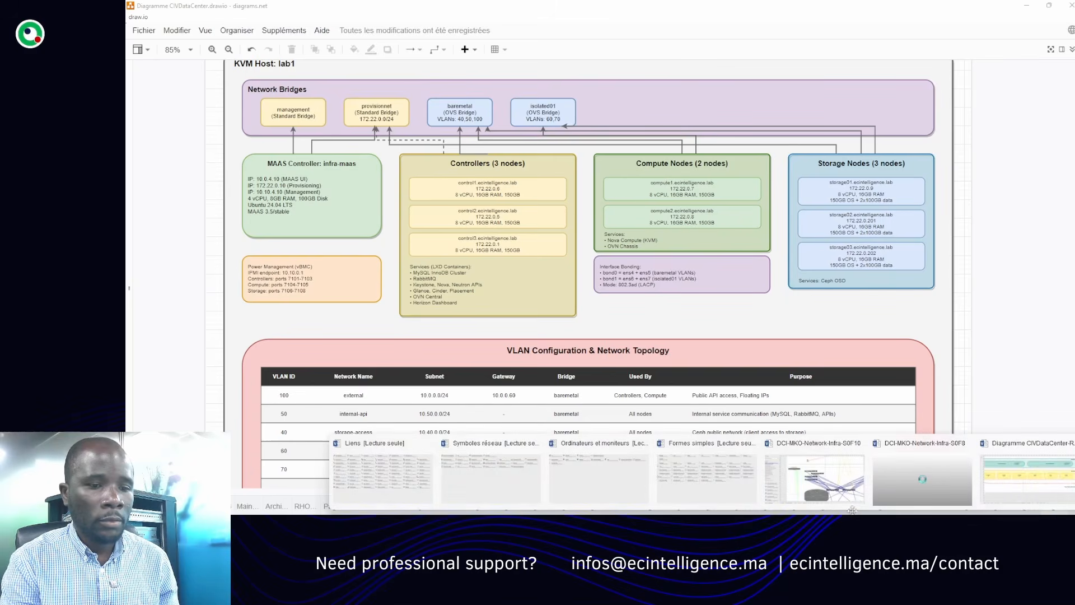
{"action": "key", "text": "alt+Tab"}
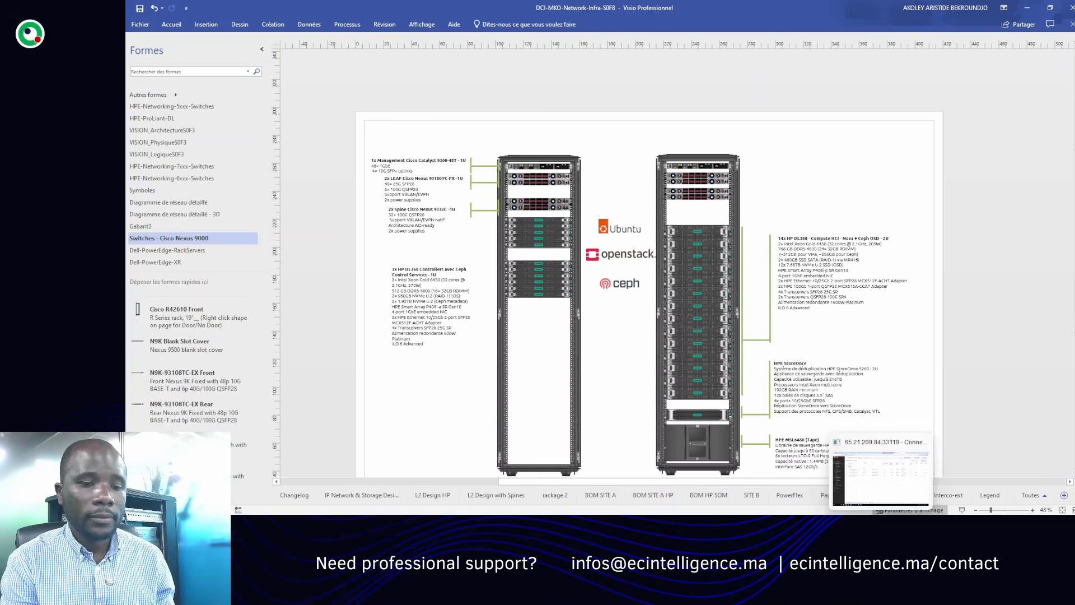
{"action": "left_click", "coordinate": [885, 476]}
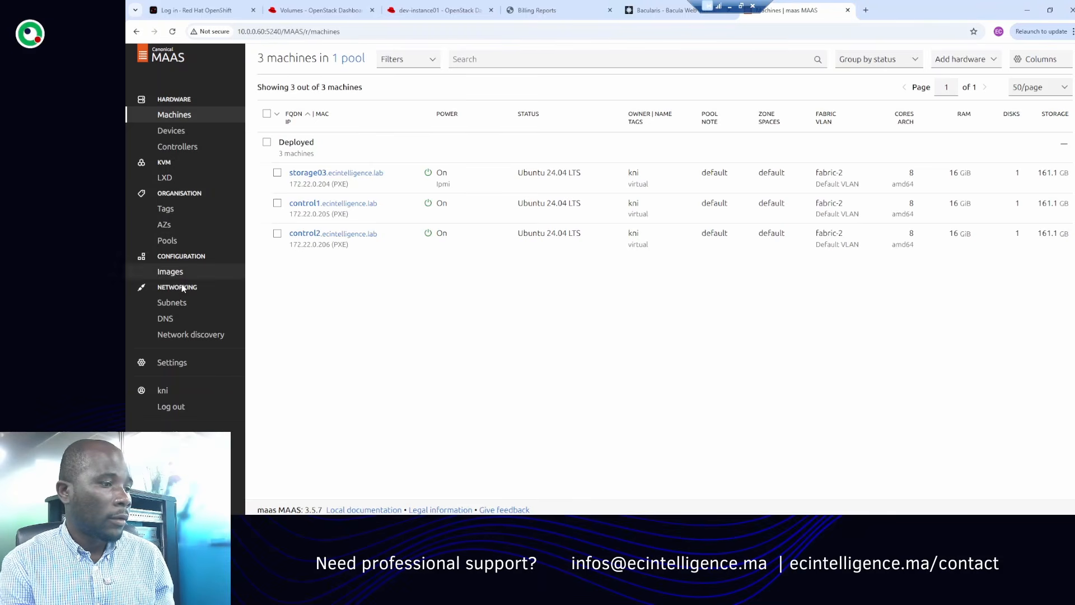
Step: Review the MAAS images page, from the synced Ubuntu releases to the other available images
{"action": "left_click", "coordinate": [169, 272]}
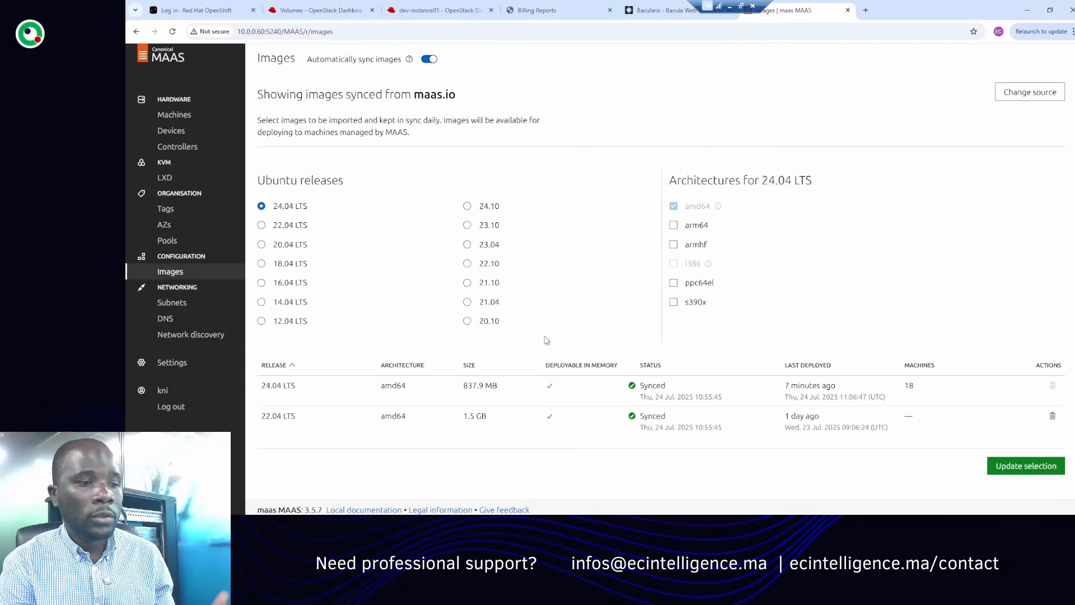
{"action": "scroll", "coordinate": [547, 340], "scroll_direction": "down", "scroll_amount": 3}
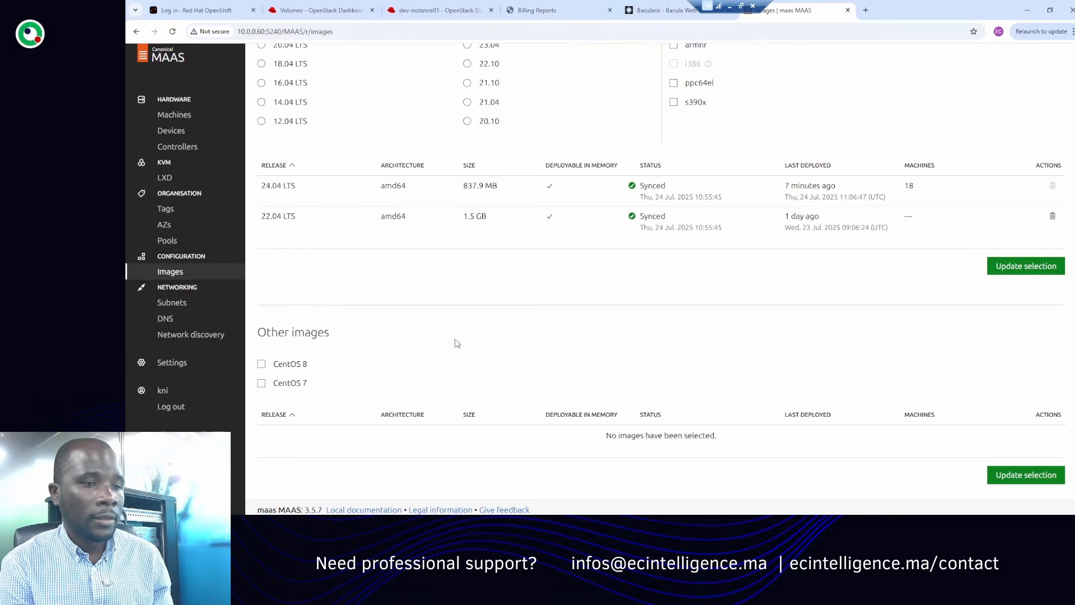
{"action": "scroll", "coordinate": [457, 344], "scroll_direction": "up", "scroll_amount": 1}
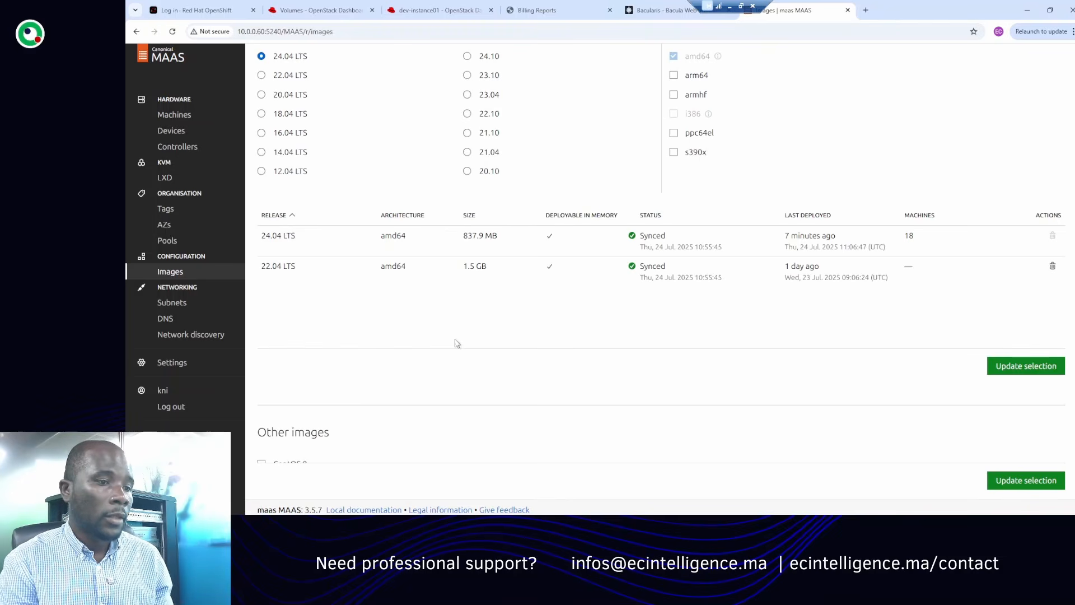
{"action": "scroll", "coordinate": [263, 241], "scroll_direction": "up", "scroll_amount": 1}
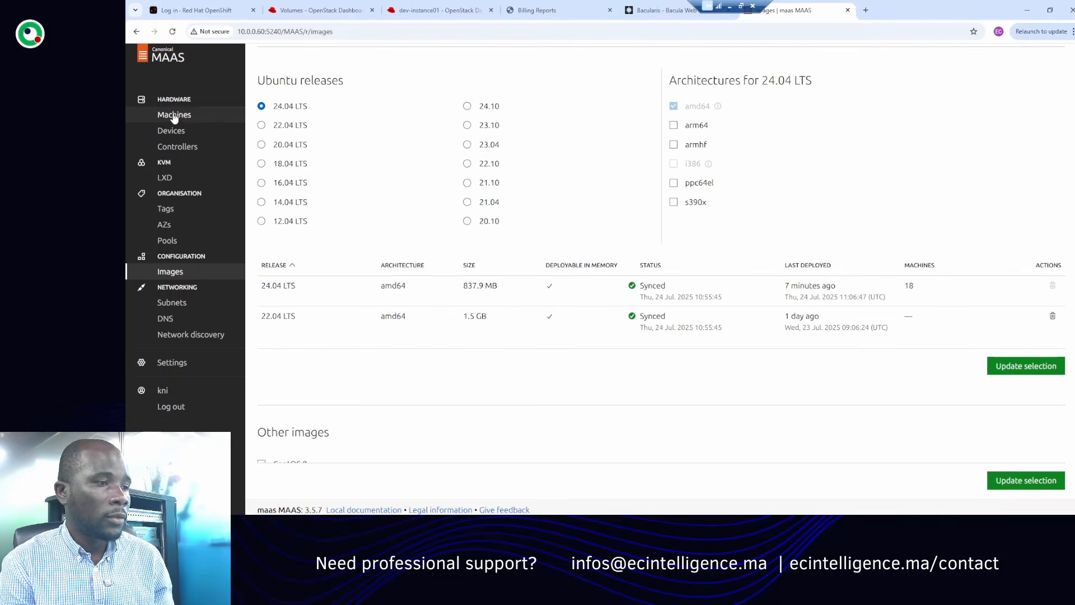
Step: Open the MAAS machine list and highlight the operating system deployed on control1
{"action": "left_click", "coordinate": [174, 114]}
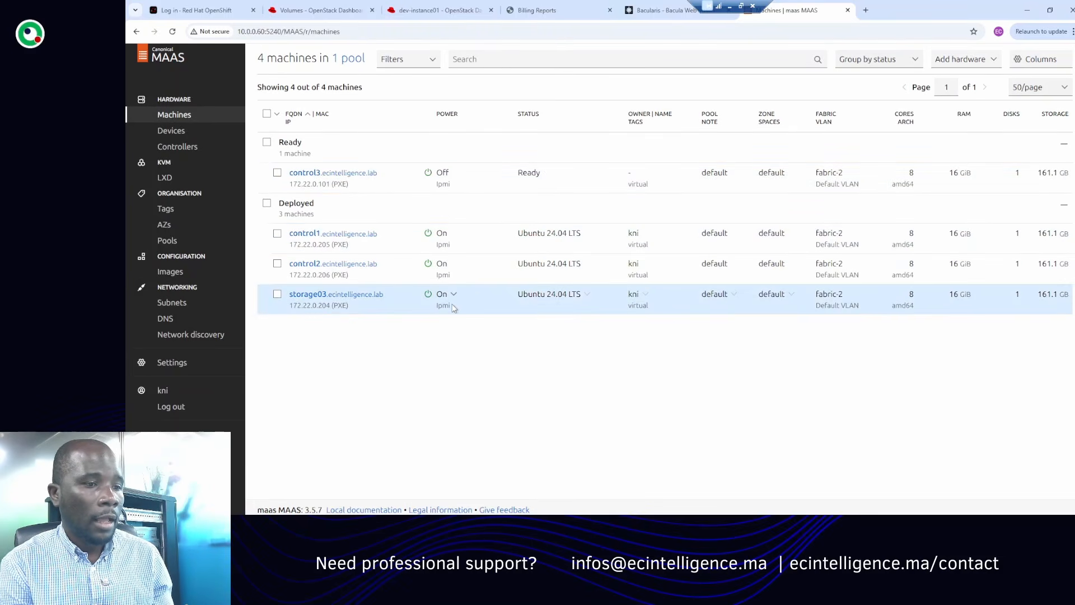
{"action": "double_click", "coordinate": [528, 234]}
{"action": "left_click_drag", "start_coordinate": [555, 234], "coordinate": [571, 234]}
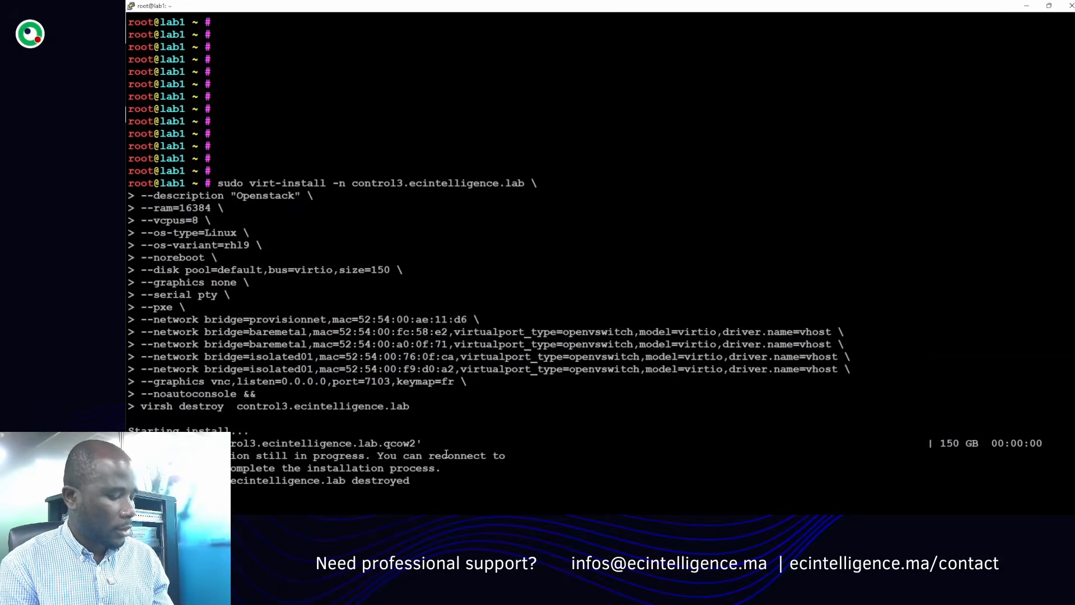
Step: In the lab1 terminal, run virt-install for compute2.ecintelligence.lab with 16384 MB RAM, 8 vCPUs, a 150 GB disk, PXE and VNC port 7105, ending with virsh destroy
{"action": "key", "text": "Return"}
{"action": "key", "text": "Return"}
{"action": "key", "text": "Return"}
{"action": "key", "text": "Return"}
{"action": "right_click", "coordinate": [447, 454]}
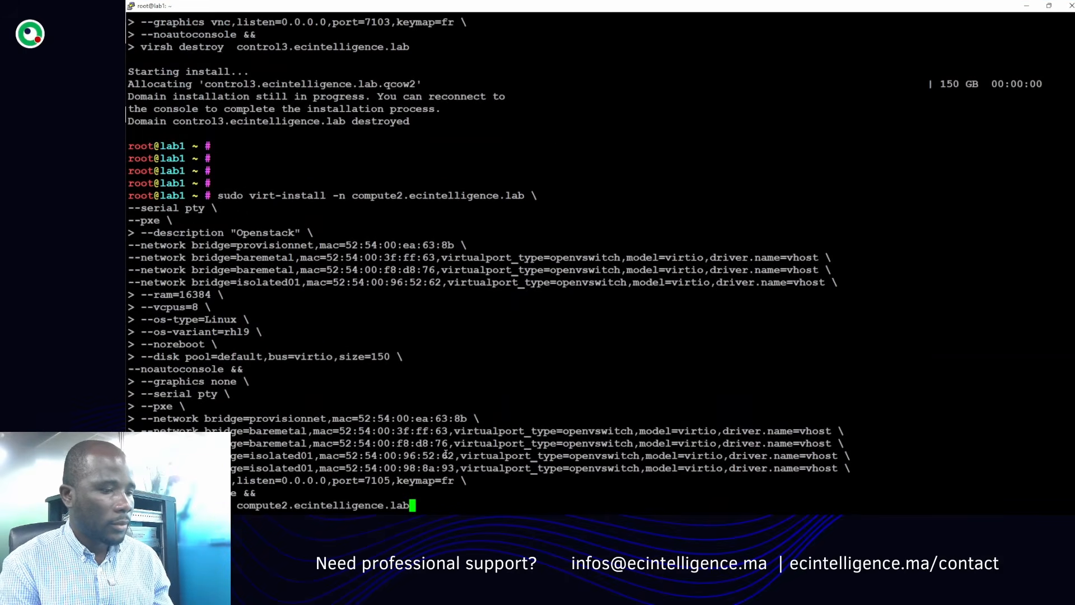
{"action": "key", "text": "Return"}
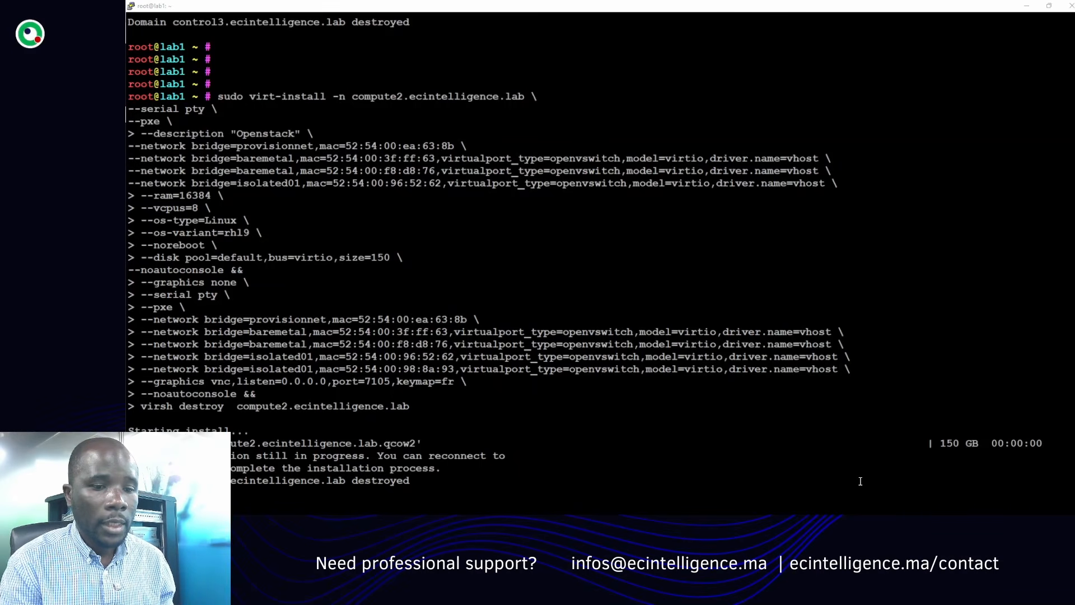
Step: Show the Visio rack layout, minimize it, and return to the MAAS machine list in the remote session
{"action": "key", "text": "alt+Tab"}
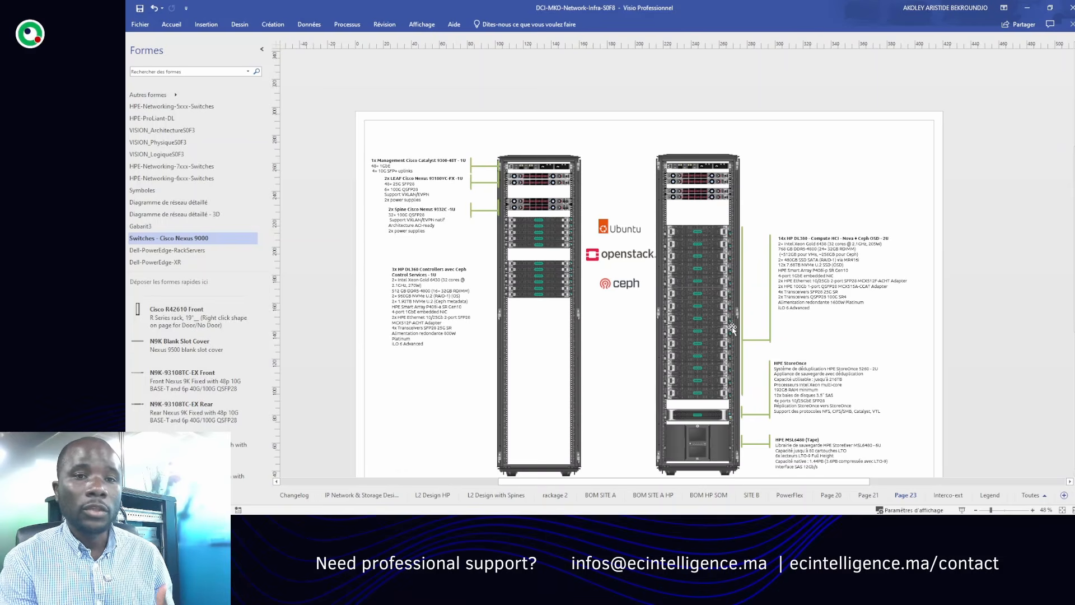
{"action": "left_click", "coordinate": [1022, 8]}
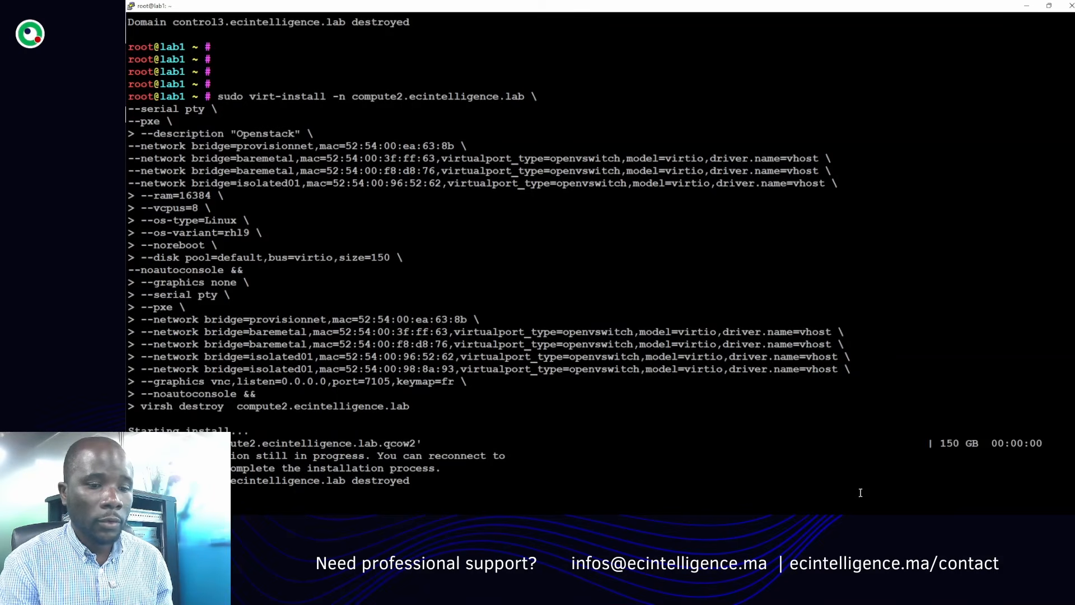
{"action": "left_click", "coordinate": [851, 472]}
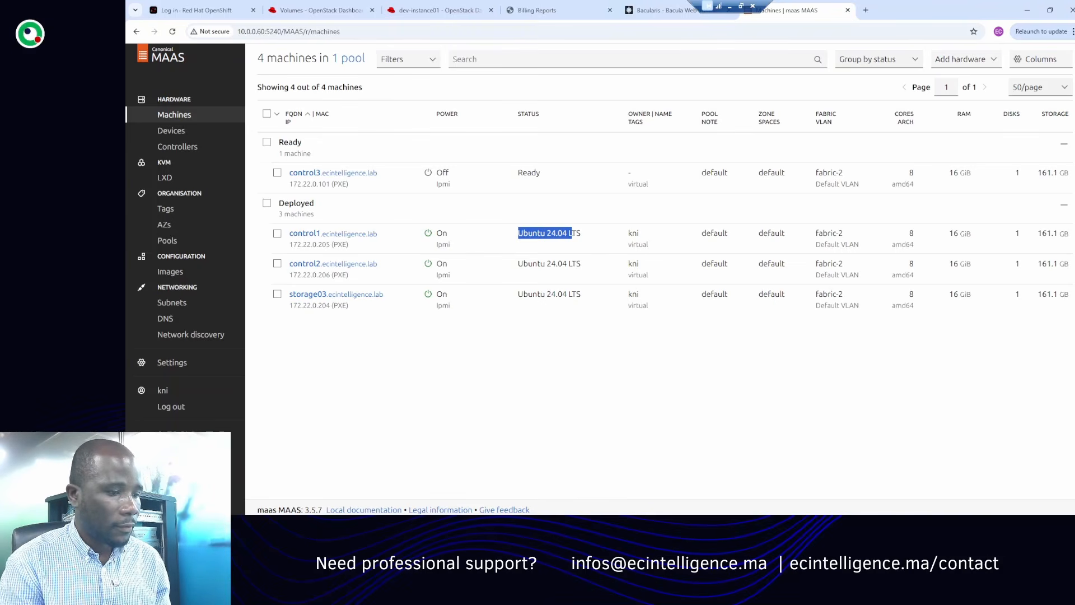
Step: Try to connect to 10.10.0.1:7105 from RealVNC Viewer
{"action": "left_click", "coordinate": [254, 524]}
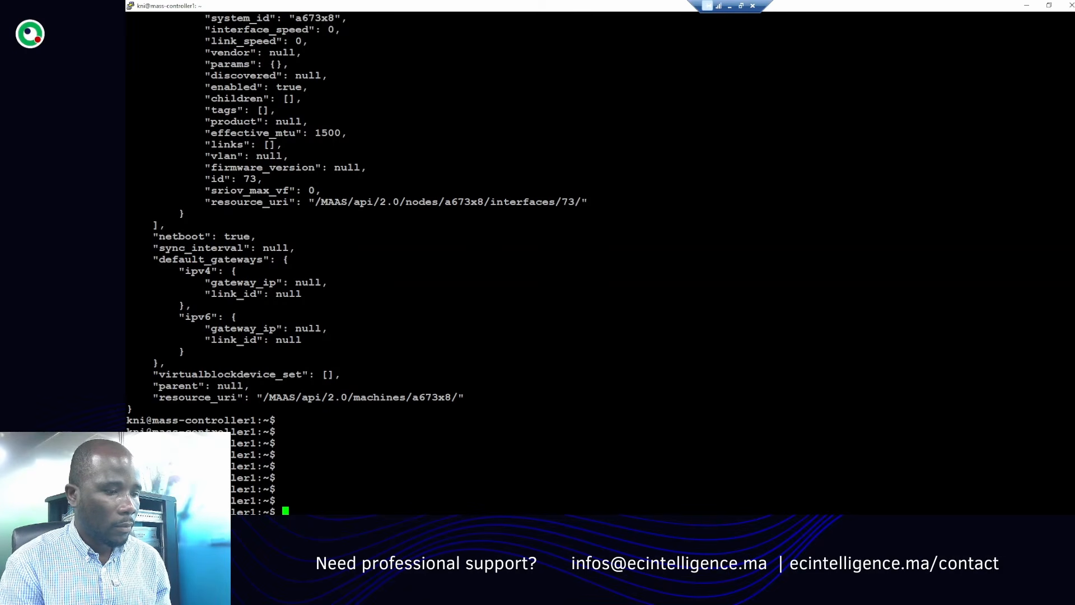
{"action": "mouse_move", "coordinate": [308, 594]}
{"action": "left_click", "coordinate": [308, 483]}
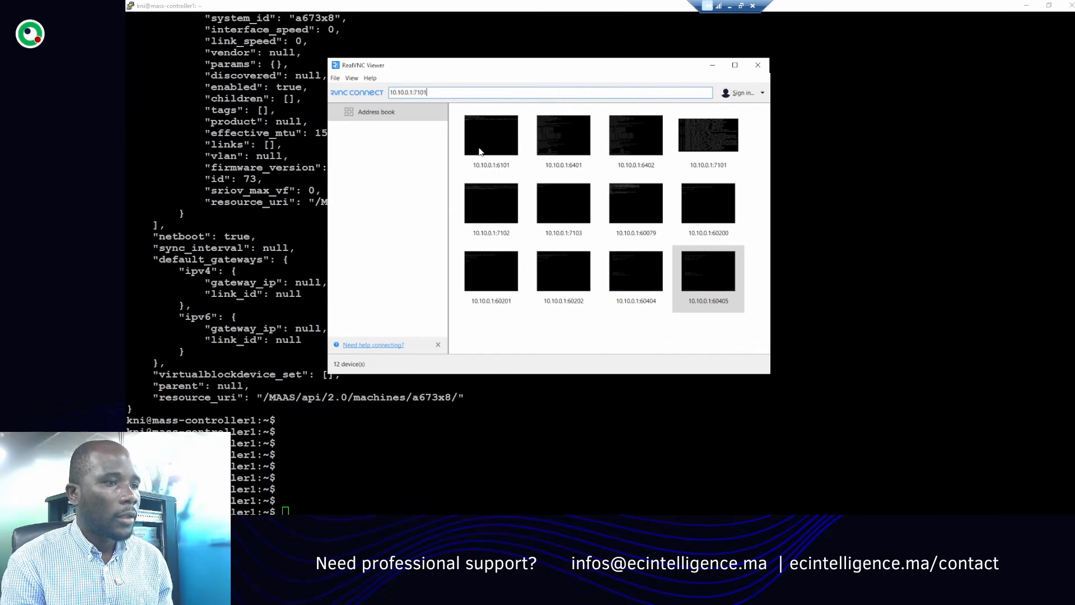
{"action": "key", "text": "BackSpace"}
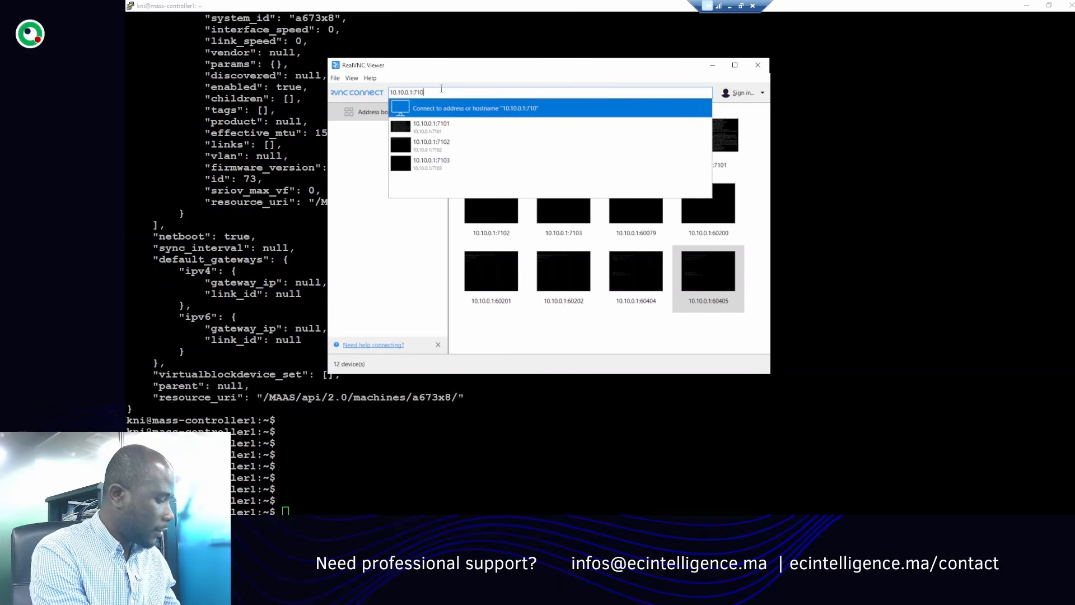
{"action": "type", "text": "5"}
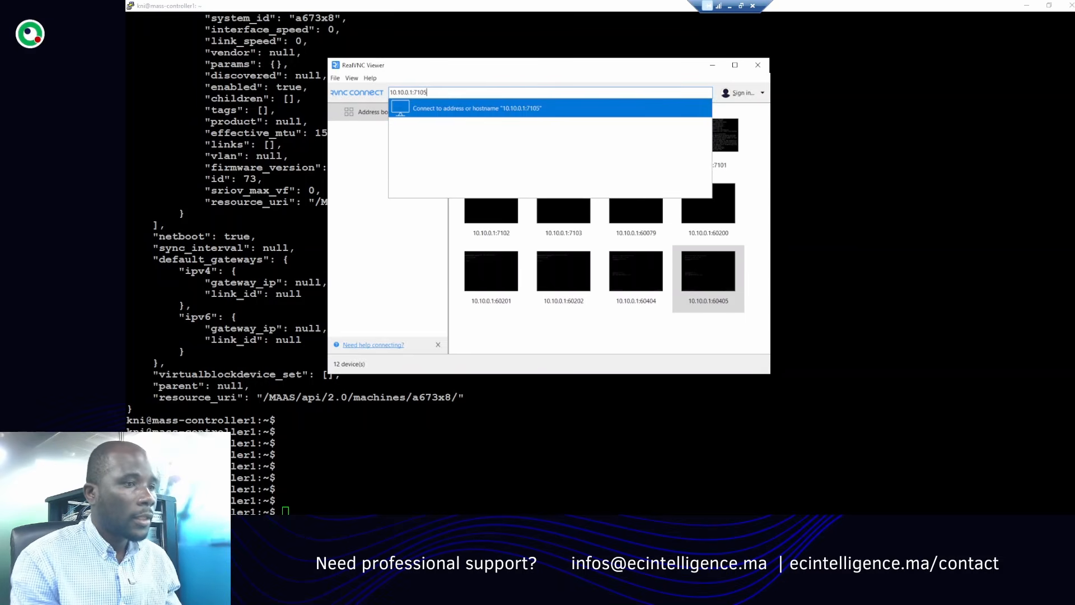
{"action": "left_click", "coordinate": [463, 107]}
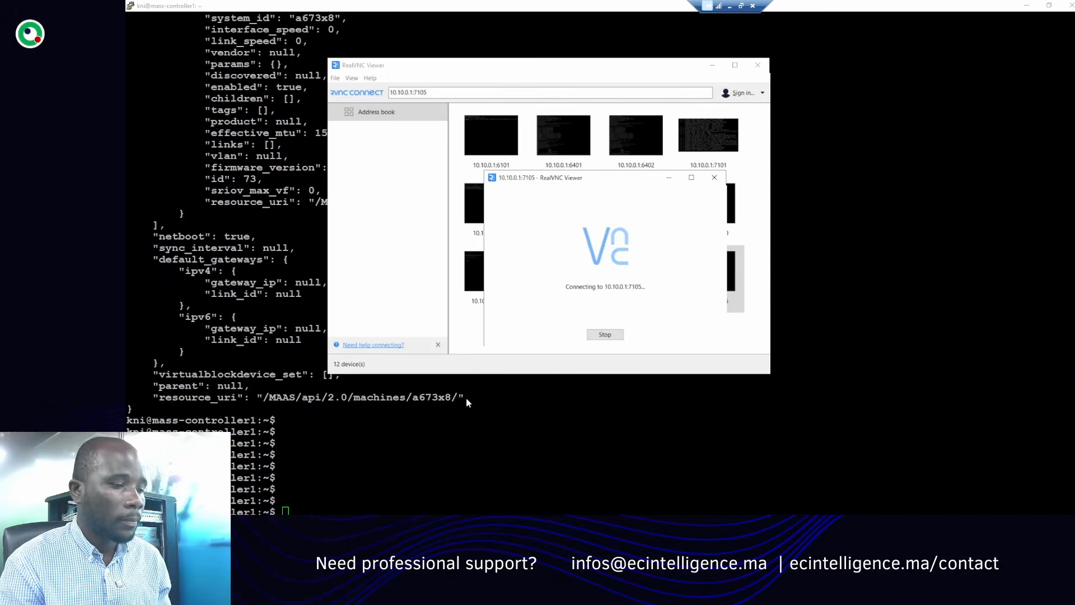
Step: Go back to the lab1 terminal and review the compute2 virt-install command's name, network bridges, serial and PXE options
{"action": "left_click", "coordinate": [395, 472]}
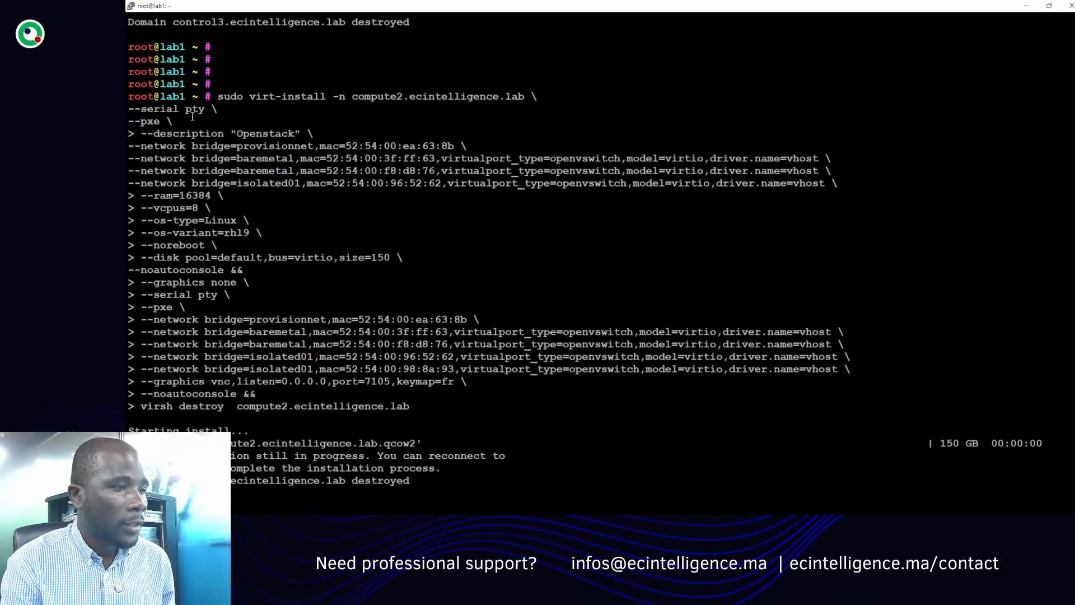
{"action": "left_click_drag", "start_coordinate": [249, 96], "coordinate": [470, 98]}
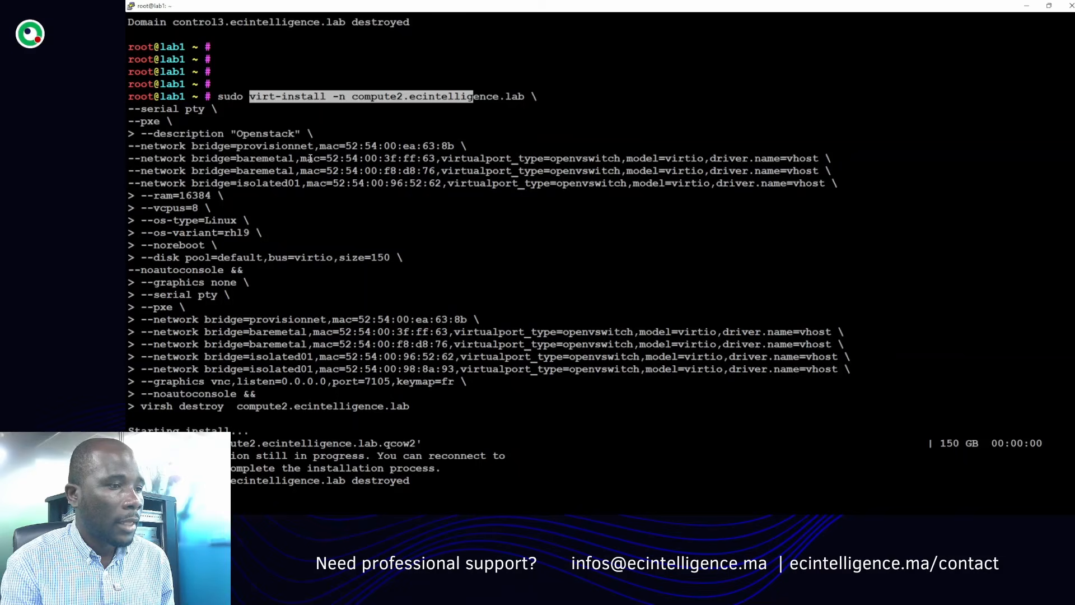
{"action": "left_click_drag", "start_coordinate": [219, 147], "coordinate": [319, 148]}
{"action": "left_click_drag", "start_coordinate": [225, 172], "coordinate": [267, 188]}
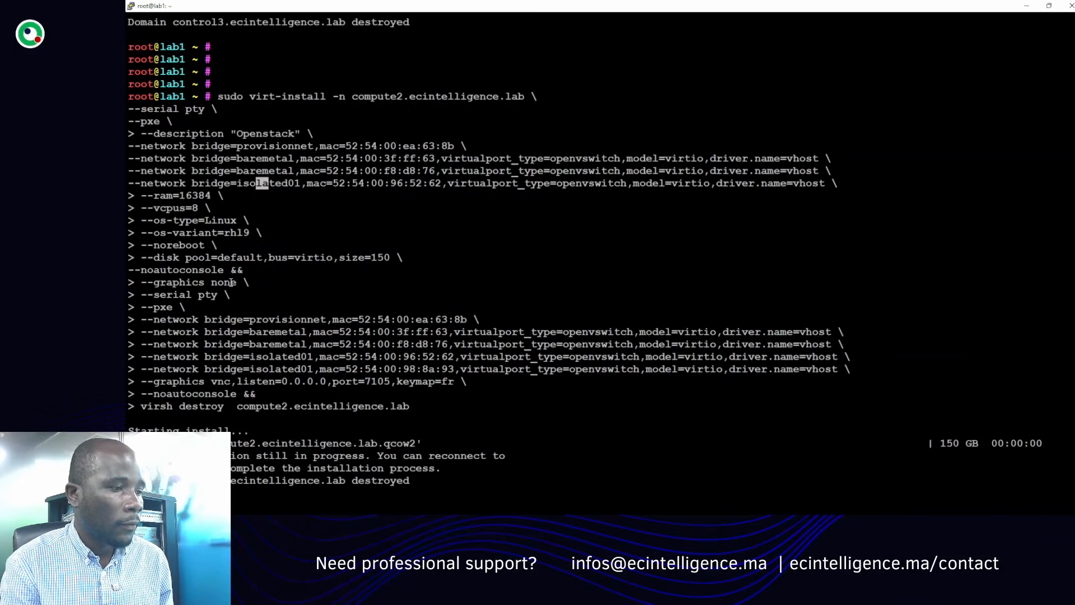
{"action": "left_click_drag", "start_coordinate": [188, 306], "coordinate": [152, 288]}
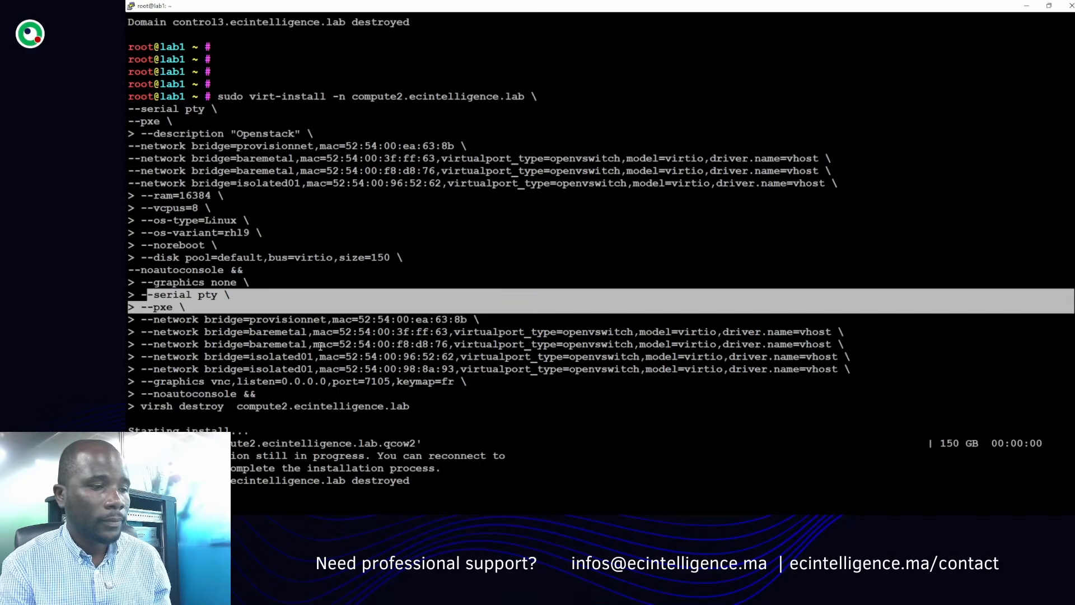
{"action": "left_click", "coordinate": [396, 370]}
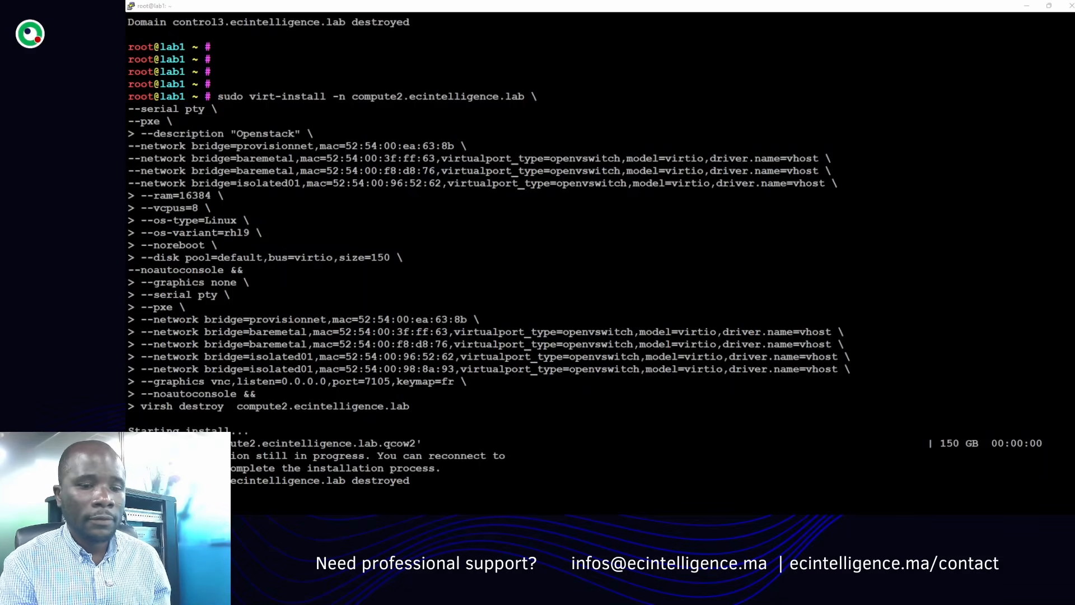
Step: In the MAAS controller terminal, create machine compute2.ecintelligence.lab with power address 10.10.0.1:7105, power user and password, MAC 52:54:00:ea:63:8b and architecture amd64/generic
{"action": "key", "text": "alt+Tab"}
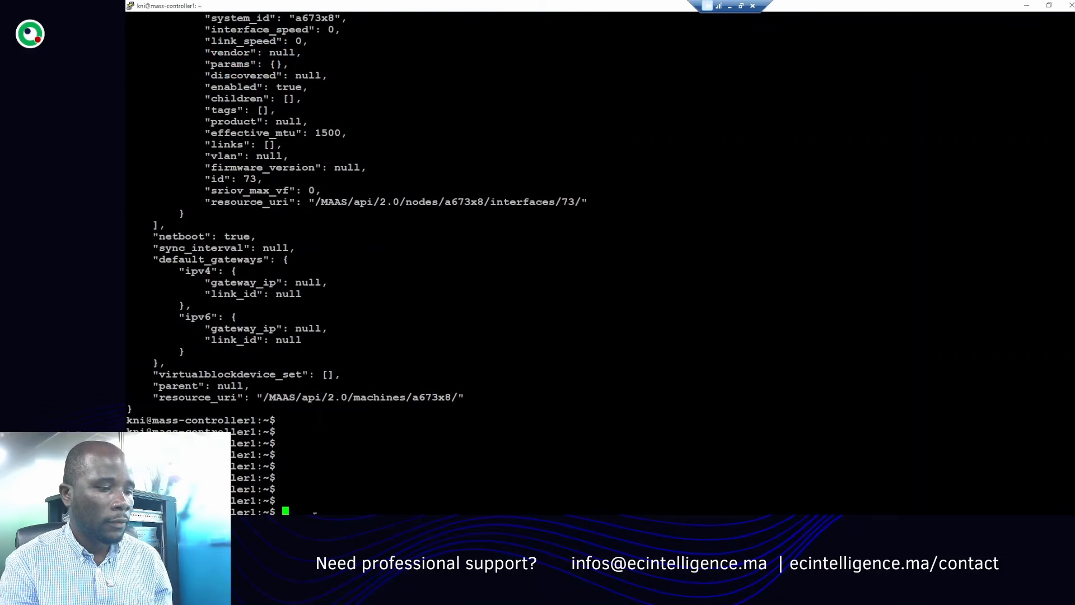
{"action": "key", "text": "alt+Tab"}
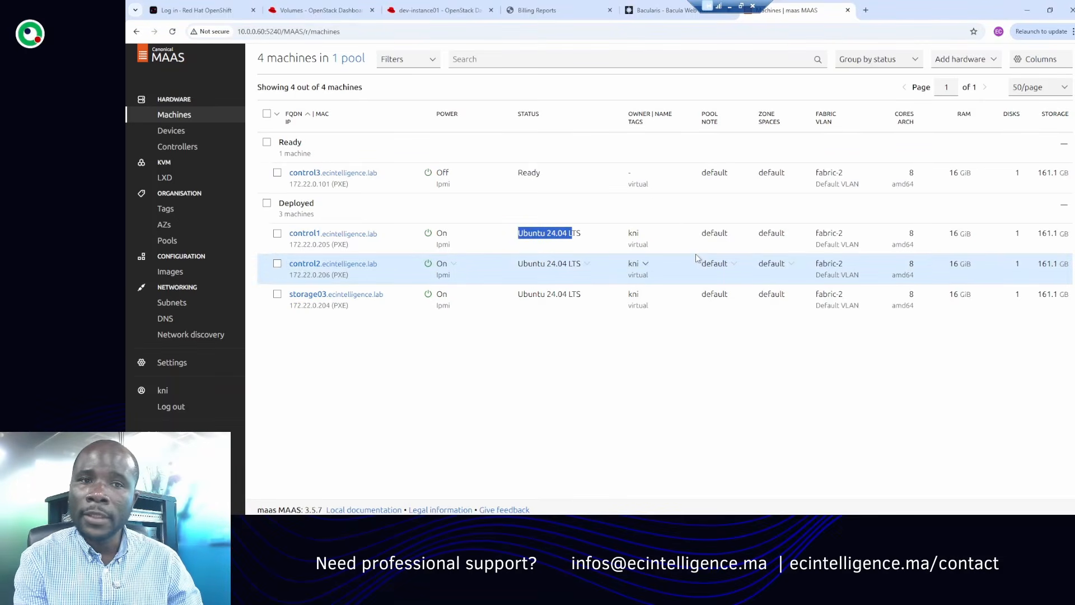
{"action": "key", "text": "alt+Tab"}
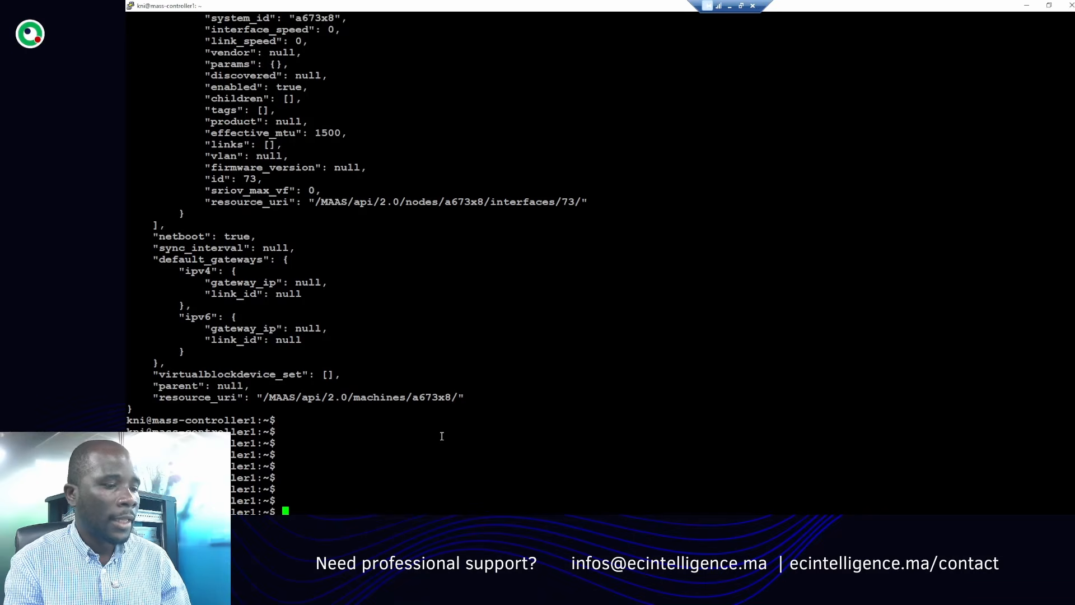
{"action": "key", "text": "Return"}
{"action": "key", "text": "Return"}
{"action": "key", "text": "Return"}
{"action": "key", "text": "Return"}
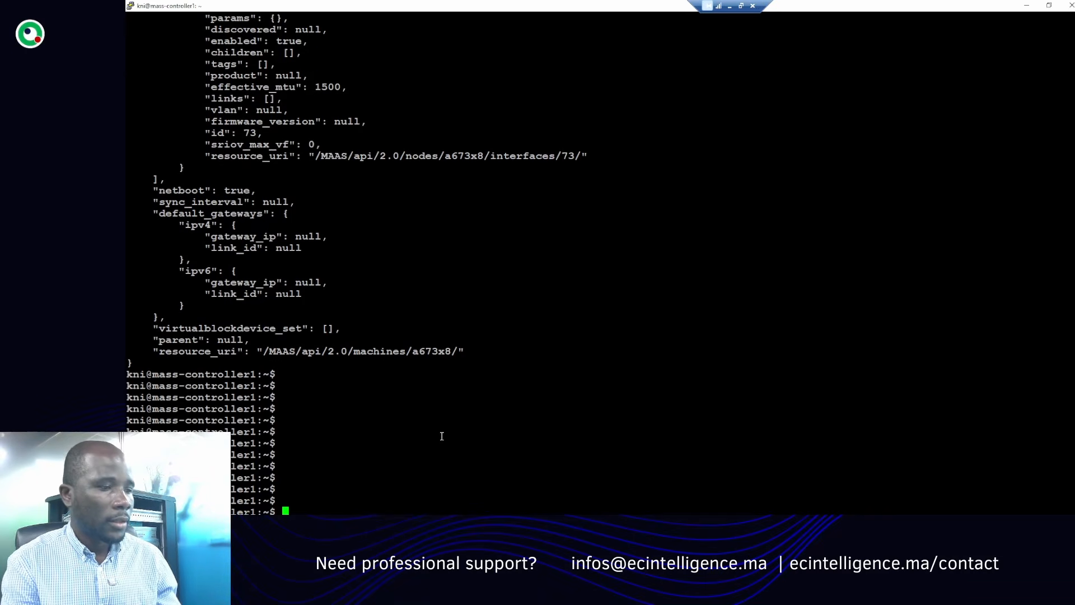
{"action": "right_click", "coordinate": [442, 436]}
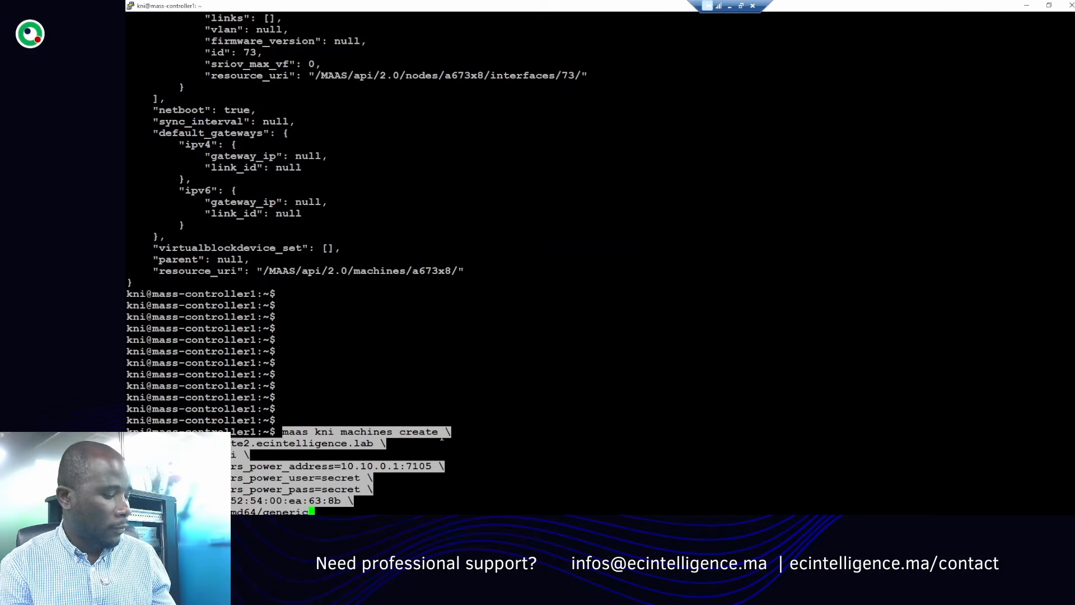
{"action": "key", "text": "Return"}
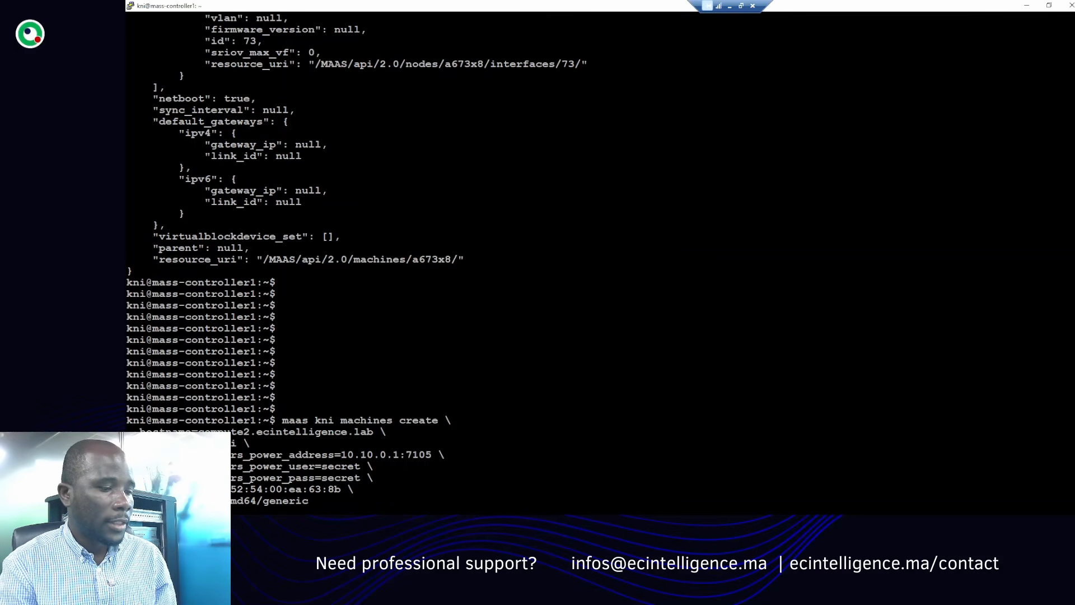
Step: Check the machine creation output in the terminal and reload the MAAS machine list to look for compute2
{"action": "key", "text": "alt+Tab"}
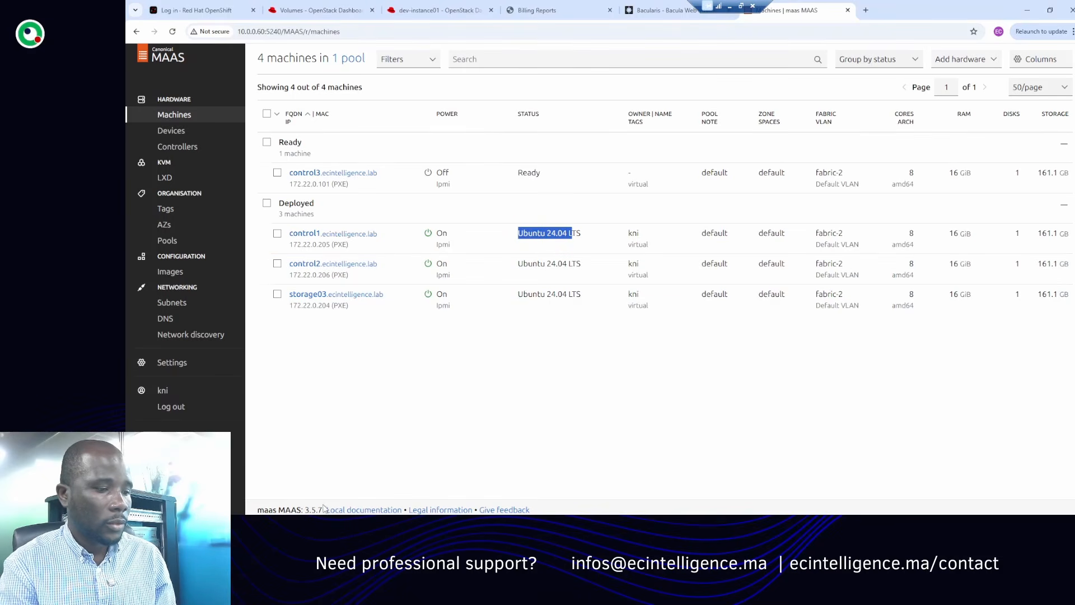
{"action": "key", "text": "alt+Tab"}
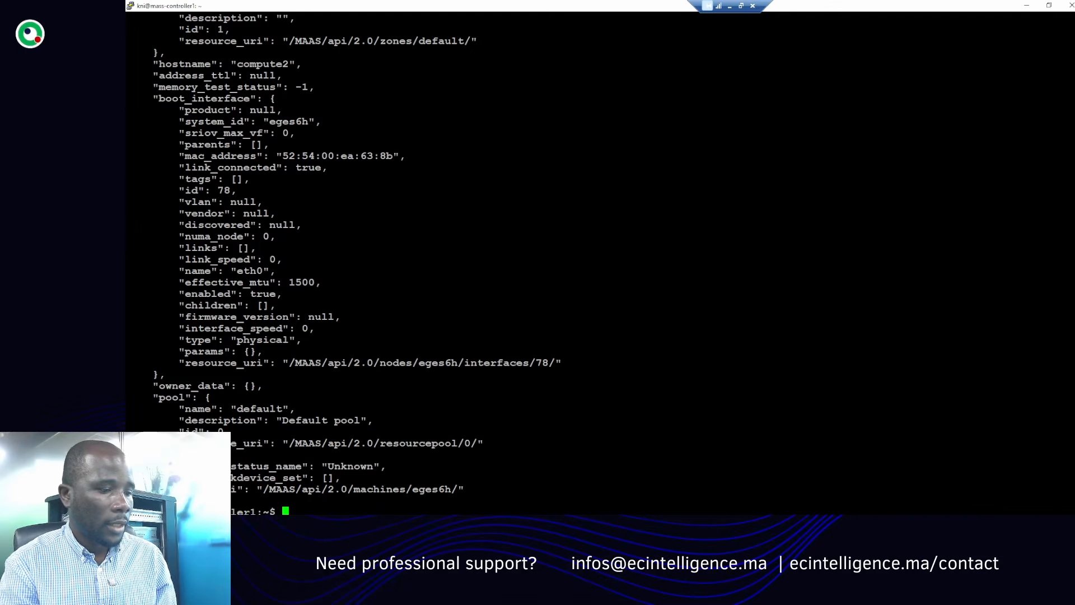
{"action": "key", "text": "alt+Tab"}
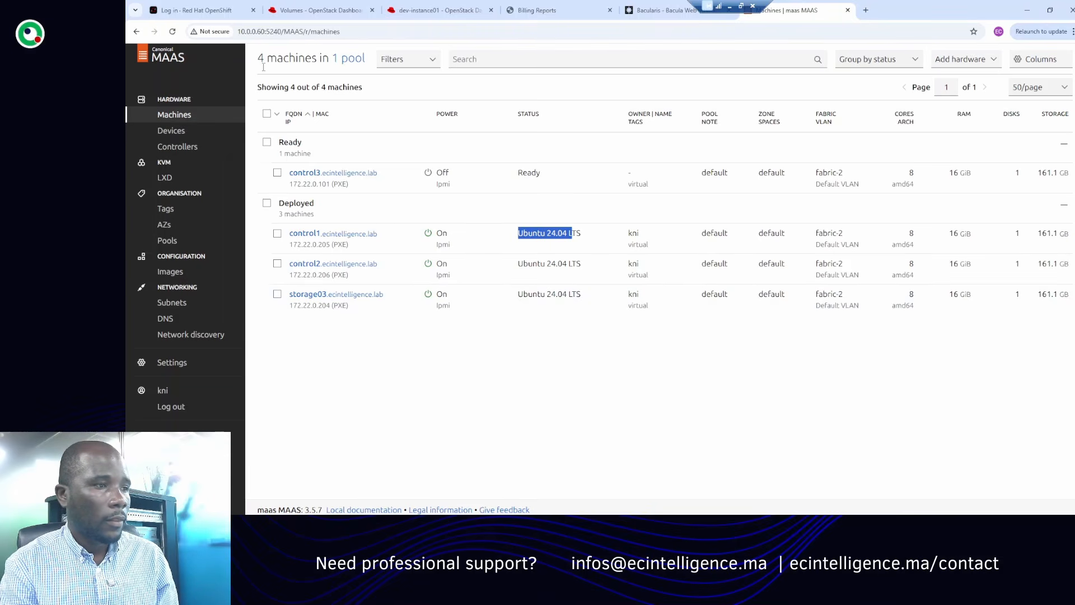
{"action": "left_click", "coordinate": [173, 31]}
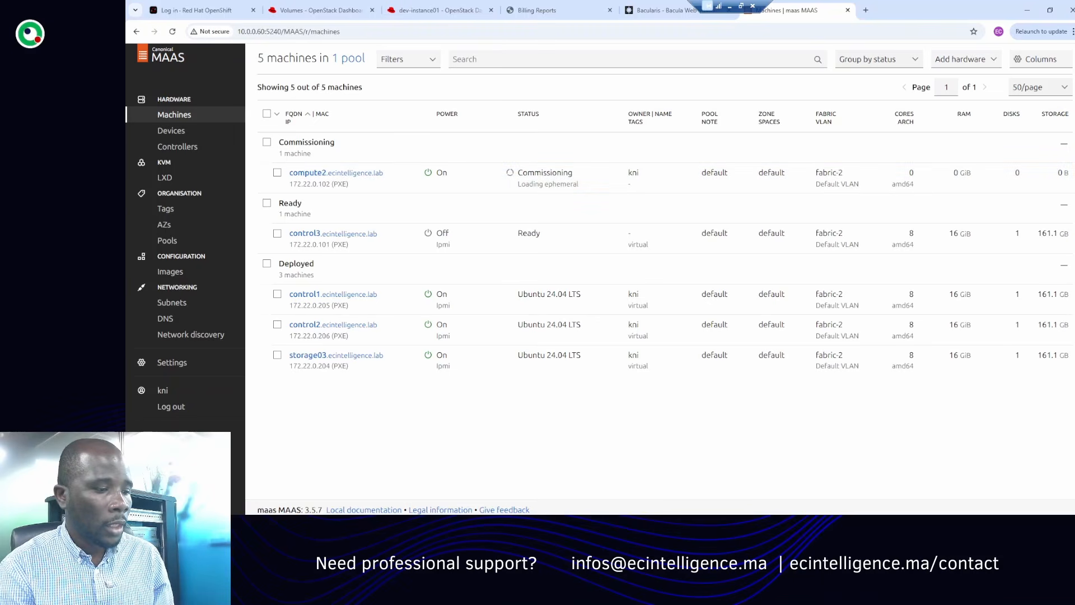
Step: Dismiss the timeout in RealVNC Viewer and reconnect to 10.10.0.1:7105, accepting the unencrypted connection, to view the compute2 console
{"action": "mouse_move", "coordinate": [262, 483]}
{"action": "left_click", "coordinate": [369, 475]}
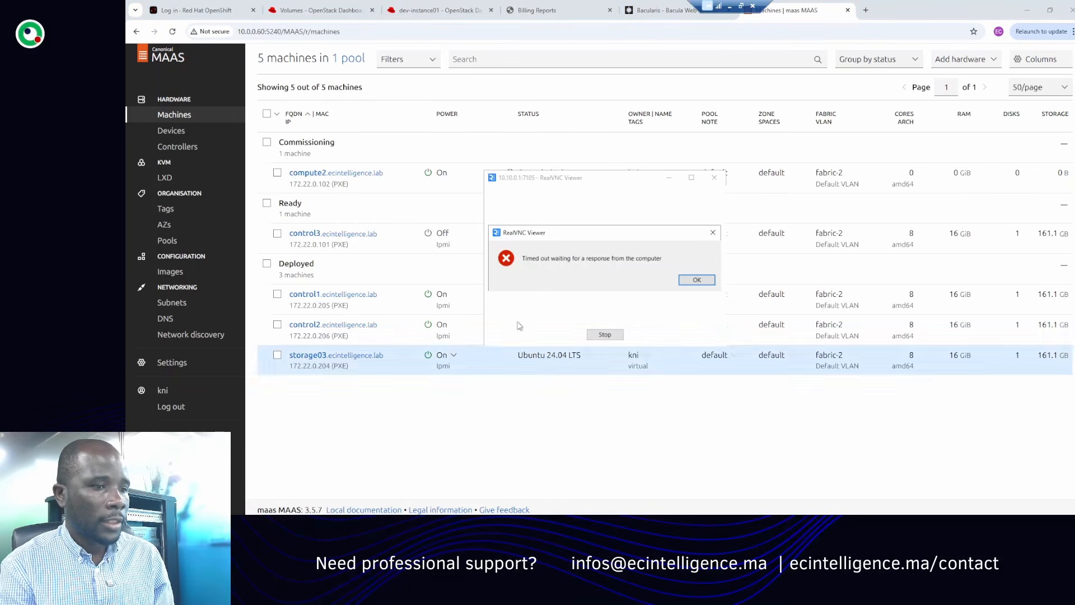
{"action": "left_click", "coordinate": [699, 279]}
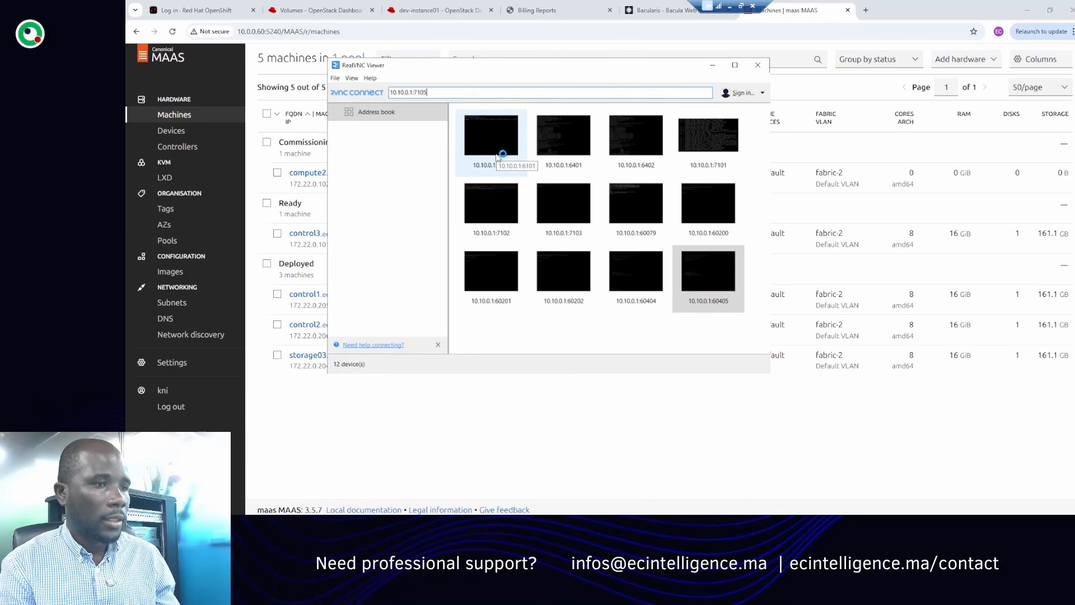
{"action": "key", "text": "Return"}
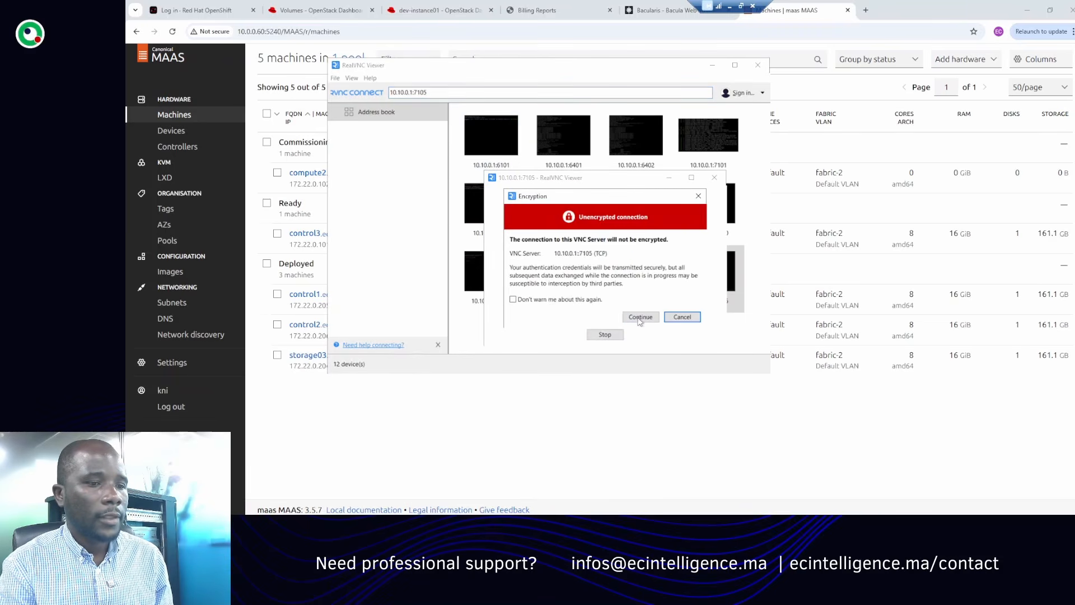
{"action": "left_click", "coordinate": [638, 315]}
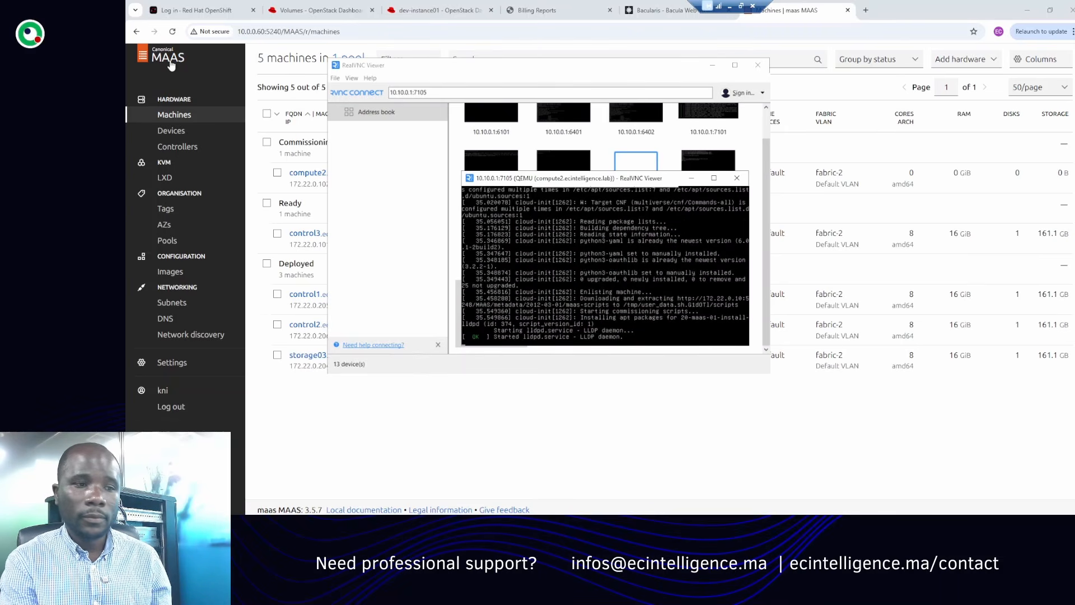
Step: Return to the MAAS machine list and compare compute2's commissioning status with the deployed status of control1
{"action": "left_click", "coordinate": [563, 414]}
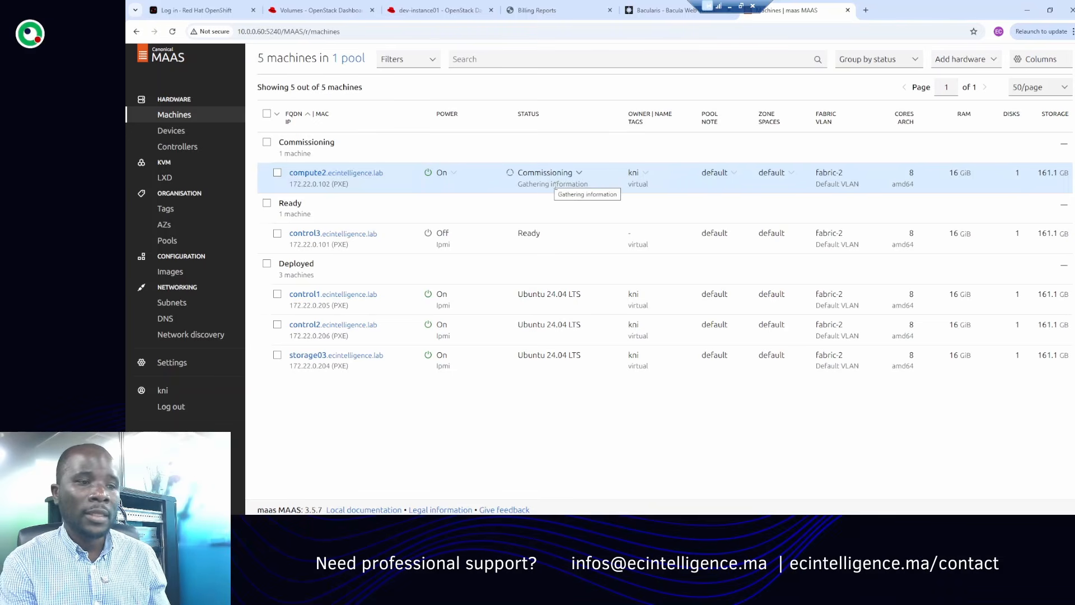
{"action": "left_click_drag", "start_coordinate": [520, 186], "coordinate": [594, 187]}
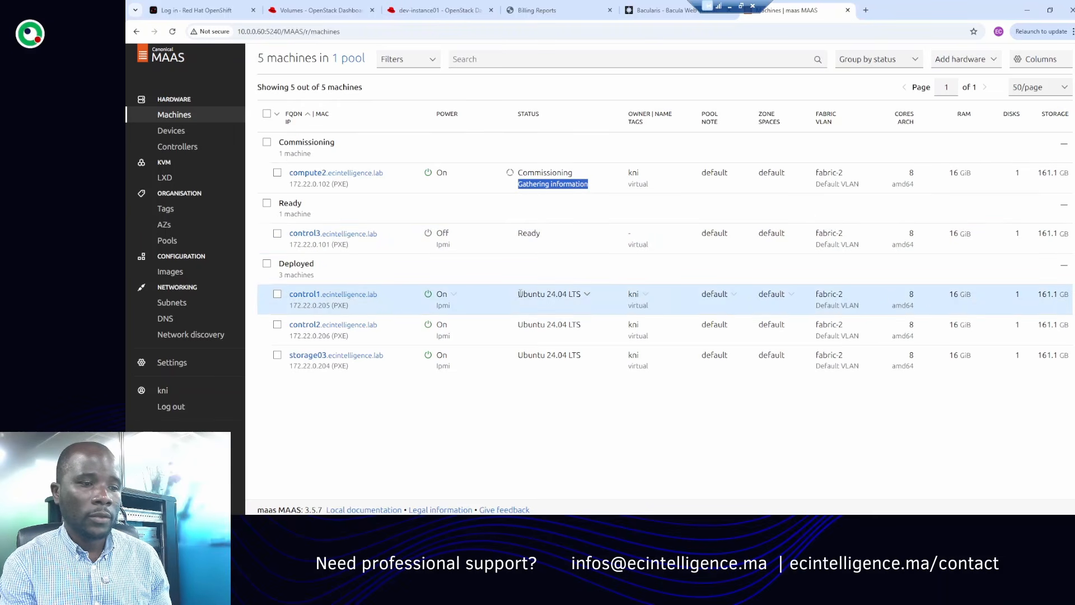
{"action": "left_click_drag", "start_coordinate": [521, 293], "coordinate": [582, 293]}
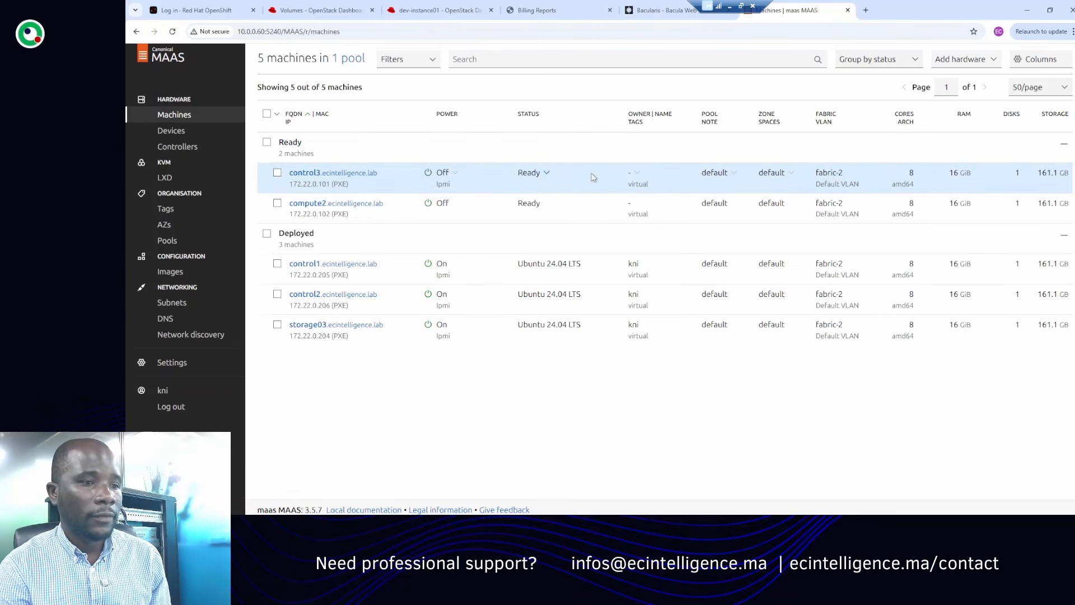
Step: In the MAAS controller terminal, list every machine's hostname, system_id and status with maas kni machines read piped to jq, and check control3's status
{"action": "left_click", "coordinate": [351, 525]}
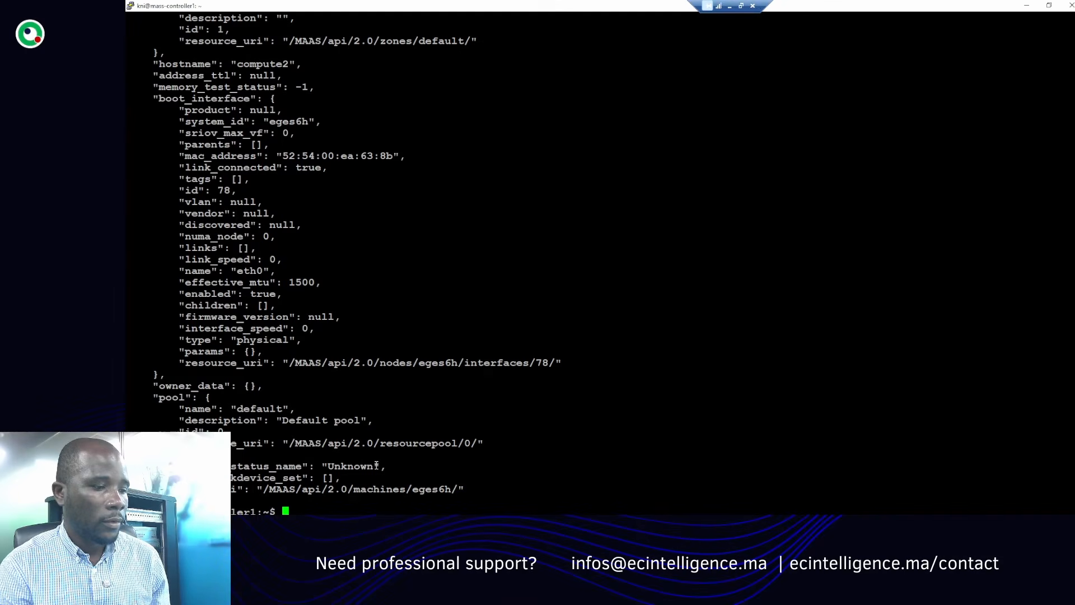
{"action": "key", "text": "Return"}
{"action": "key", "text": "Return"}
{"action": "key", "text": "Return"}
{"action": "right_click", "coordinate": [380, 480]}
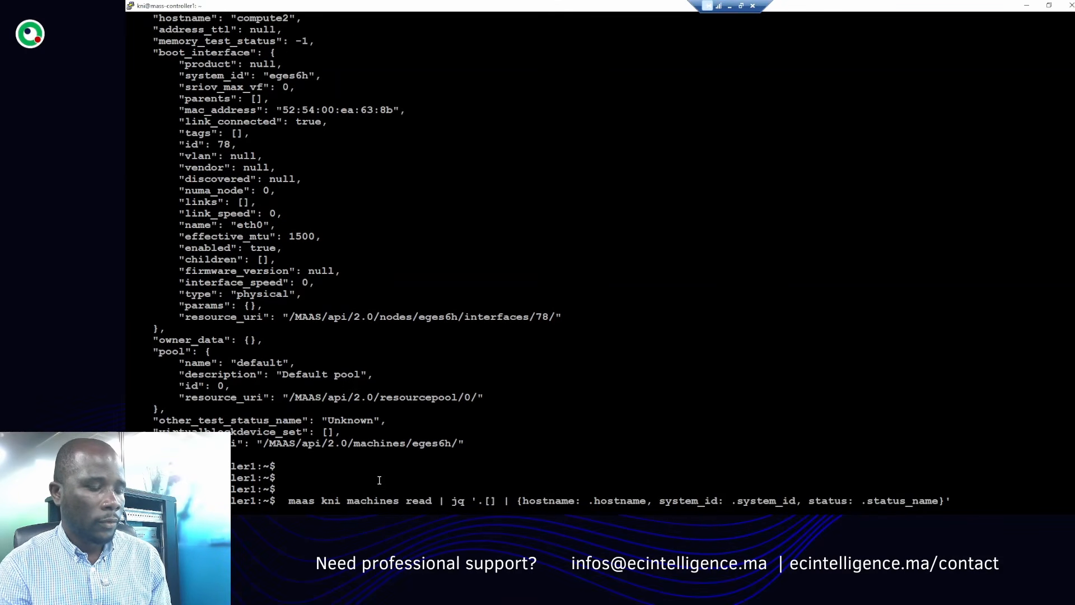
{"action": "key", "text": "Return"}
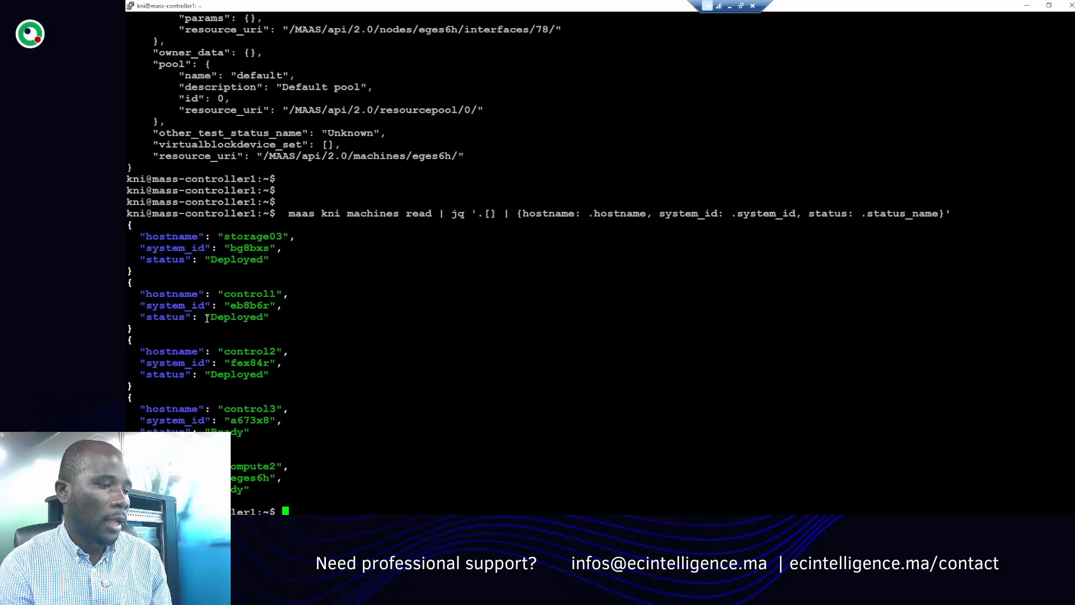
{"action": "double_click", "coordinate": [244, 432]}
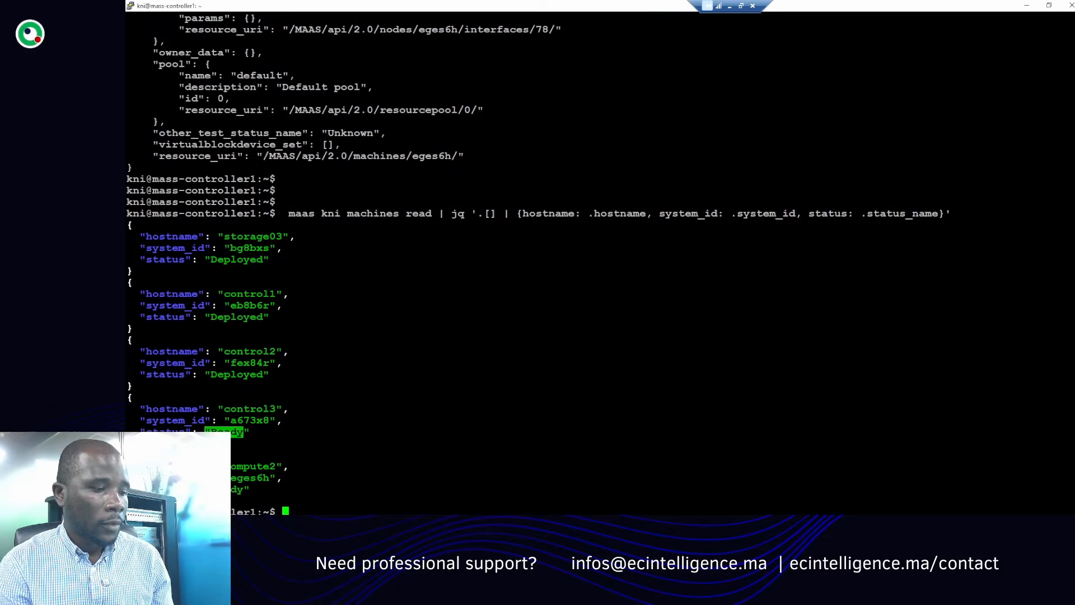
Step: Switch back to the MAAS machine list and deploy compute2 with Ubuntu 24.04 LTS
{"action": "key", "text": "alt+Tab"}
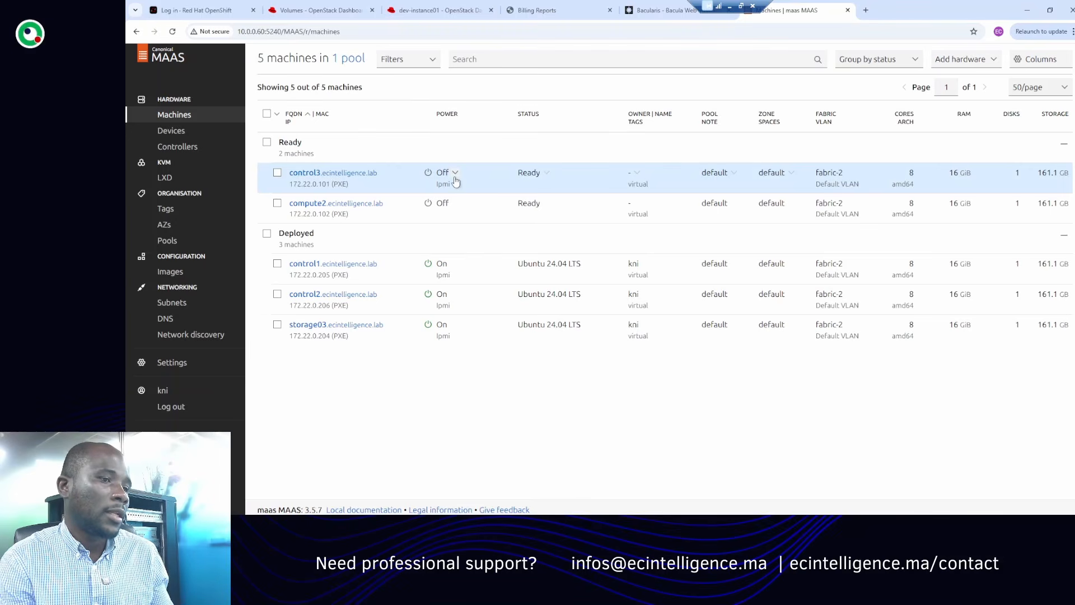
{"action": "left_click", "coordinate": [547, 206]}
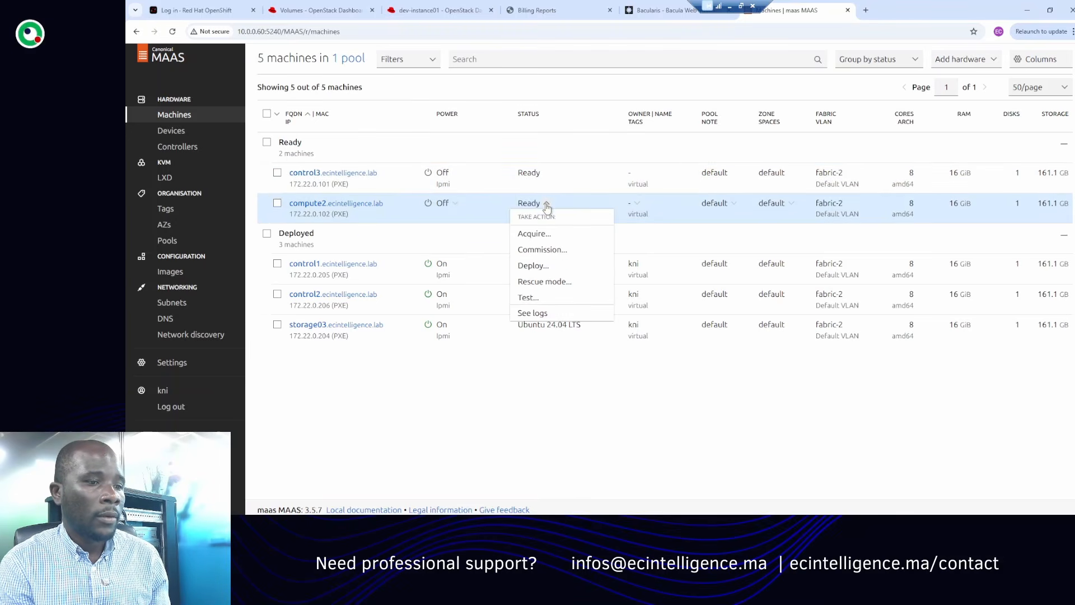
{"action": "left_click", "coordinate": [536, 266]}
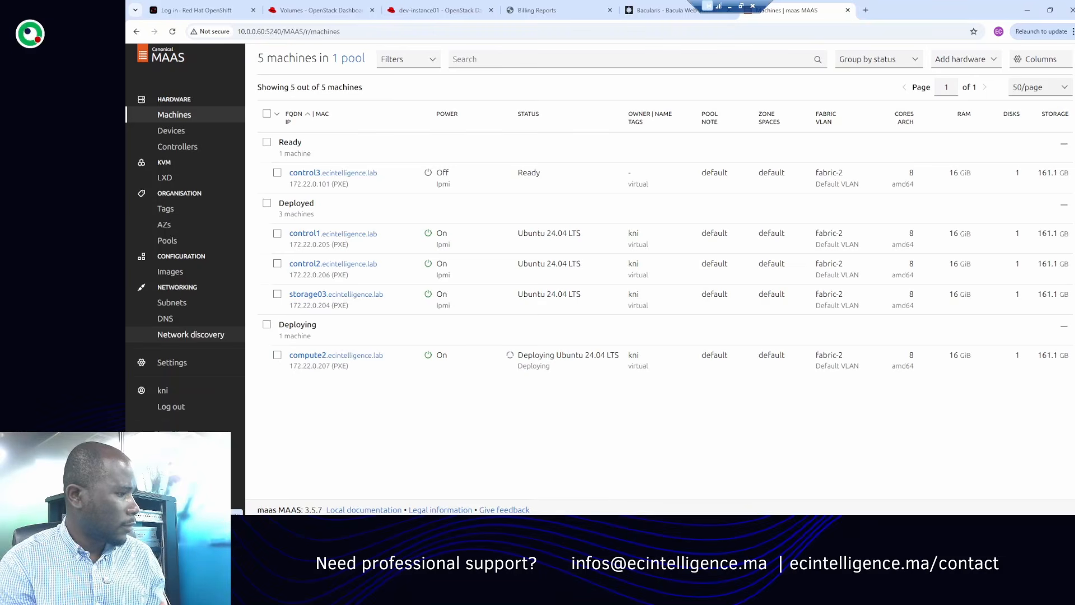
Step: In the MAAS controller terminal, paste the command maas kni machine deploy eb8b6r distro_series=noble without running it, and copy control3's system ID
{"action": "left_click", "coordinate": [386, 525]}
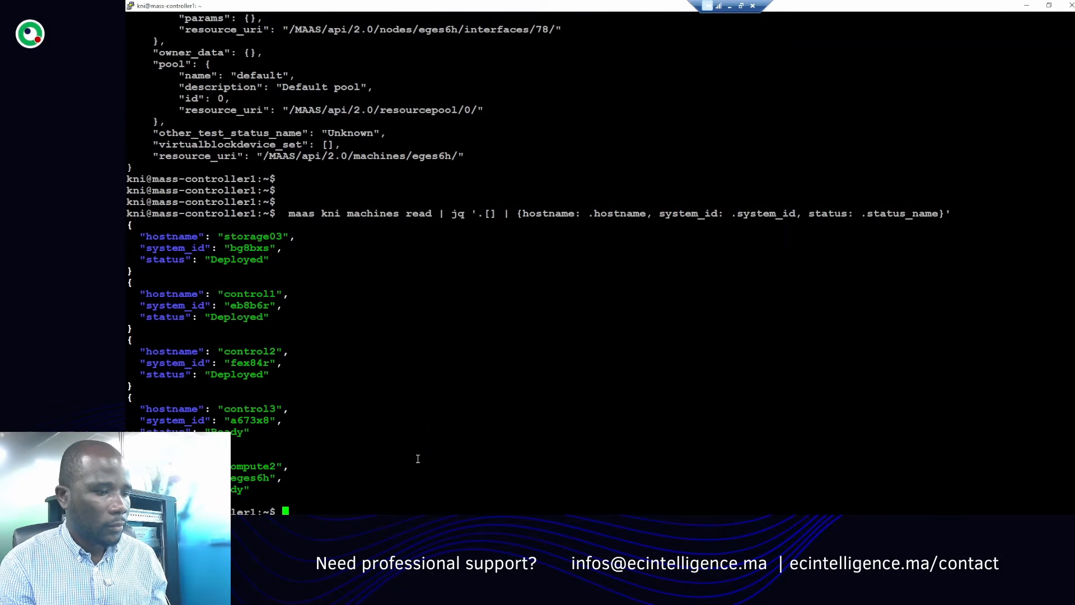
{"action": "right_click", "coordinate": [418, 458]}
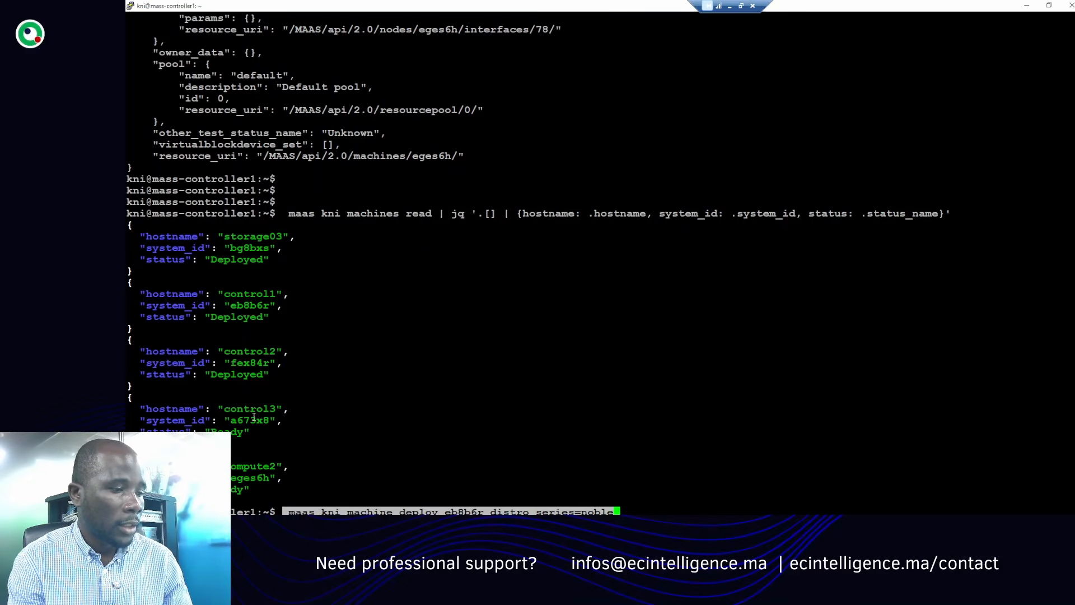
{"action": "left_click_drag", "start_coordinate": [270, 420], "coordinate": [233, 420]}
{"action": "key", "text": "ctrl+c"}
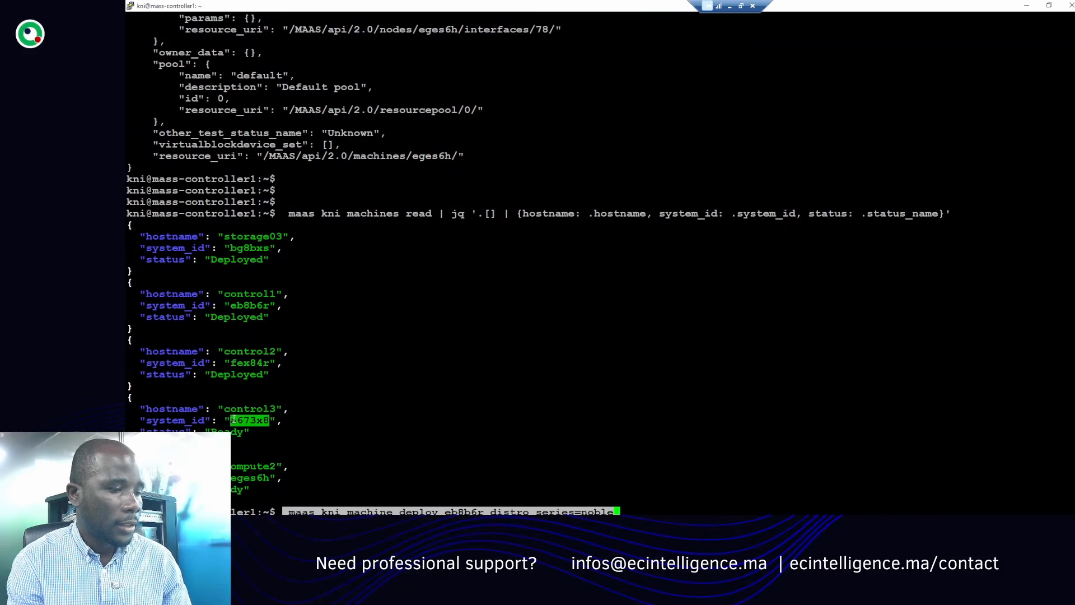
Step: Replace the system ID in the pasted deploy command with a673x8 and run it to deploy control3 with distro_series=noble
{"action": "key", "text": "Left"}
{"action": "key", "text": "Left"}
{"action": "key", "text": "Left"}
{"action": "key", "text": "Left"}
{"action": "key", "text": "Left"}
{"action": "key", "text": "Left"}
{"action": "key", "text": "Left"}
{"action": "key", "text": "Left"}
{"action": "key", "text": "Left"}
{"action": "key", "text": "Left"}
{"action": "key", "text": "Left"}
{"action": "key", "text": "Left"}
{"action": "key", "text": "Left"}
{"action": "key", "text": "Left"}
{"action": "key", "text": "Left"}
{"action": "key", "text": "Left"}
{"action": "key", "text": "Left"}
{"action": "key", "text": "Left"}
{"action": "key", "text": "Left"}
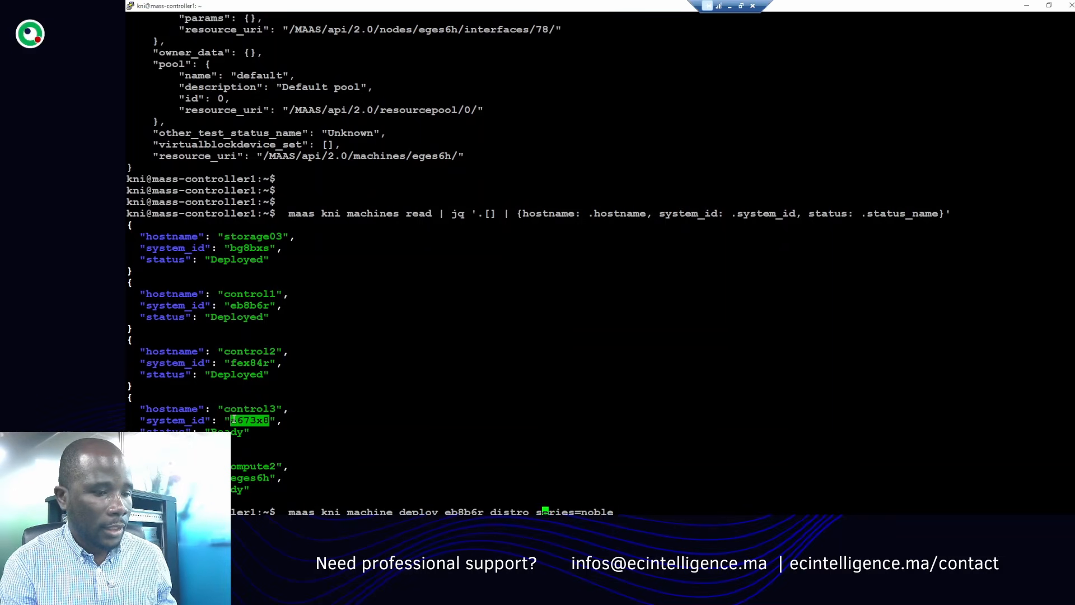
{"action": "key", "text": "Left"}
{"action": "key", "text": "BackSpace"}
{"action": "key", "text": "BackSpace"}
{"action": "key", "text": "BackSpace"}
{"action": "key", "text": "BackSpace"}
{"action": "key", "text": "BackSpace"}
{"action": "key", "text": "BackSpace"}
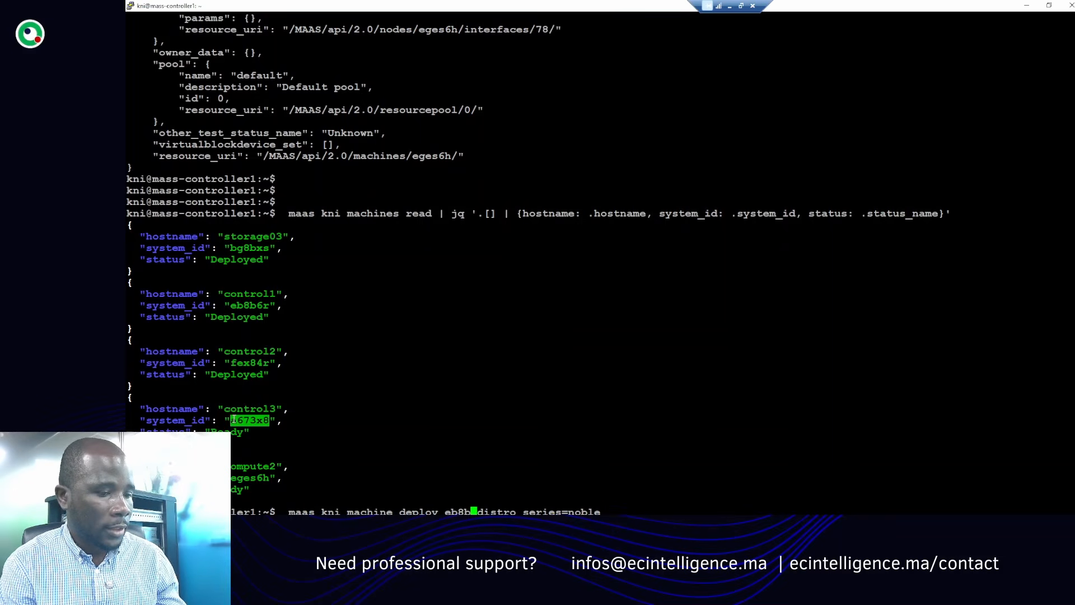
{"action": "right_click", "coordinate": [248, 422]}
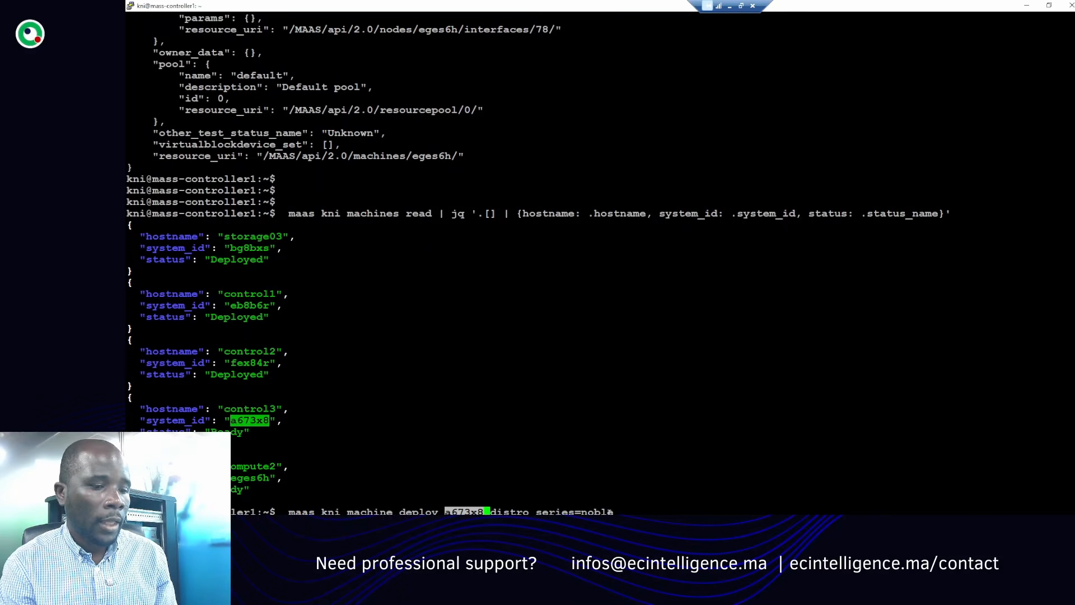
{"action": "left_click", "coordinate": [578, 490]}
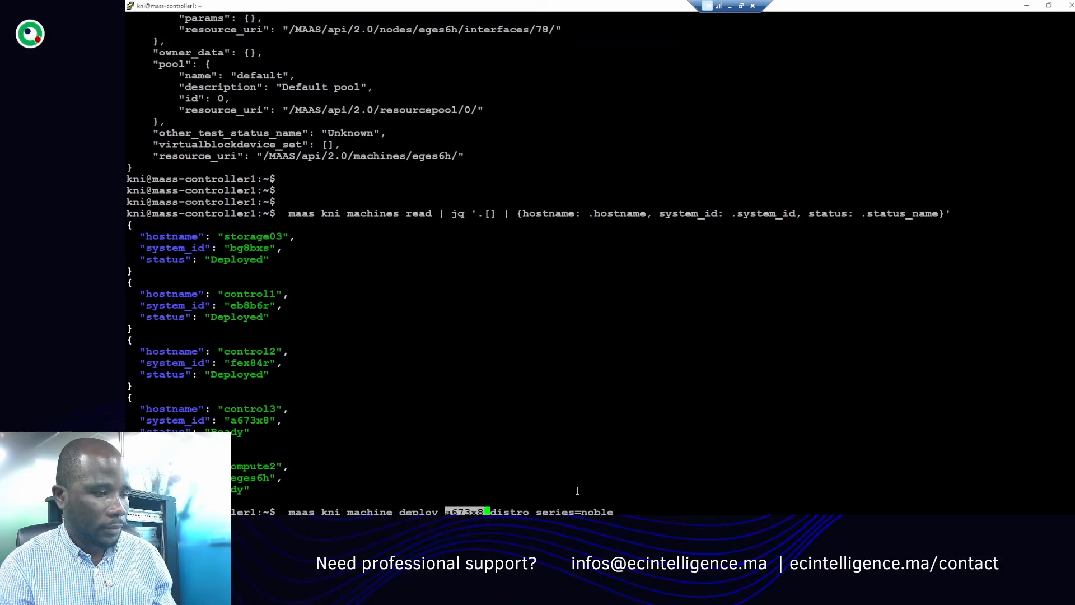
{"action": "key", "text": "Return"}
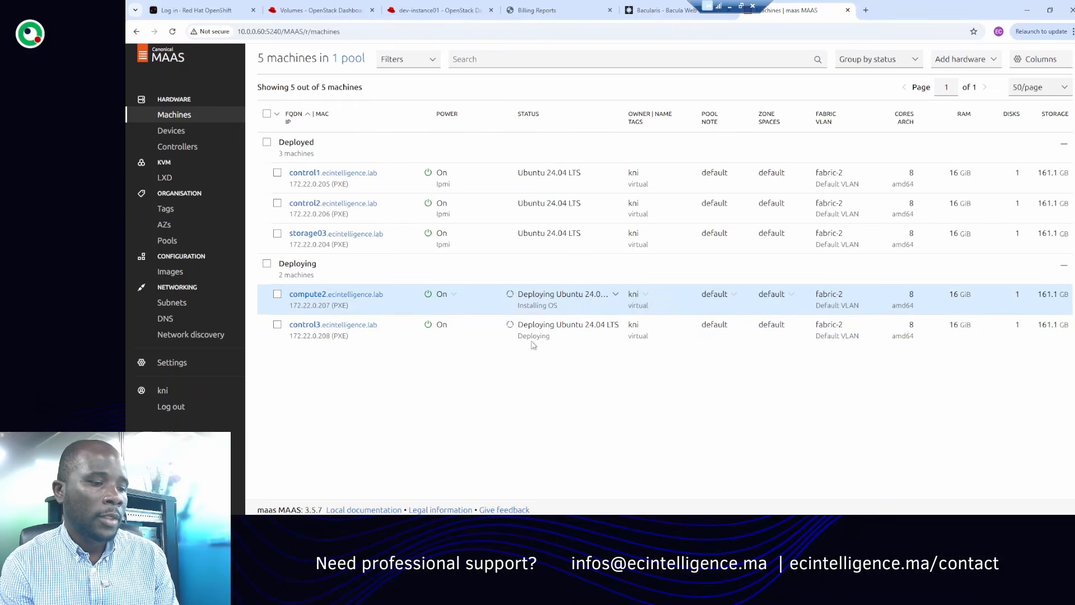
Step: Reconnect RealVNC Viewer to 10.10.0.1:7105, accepting the unencrypted connection, to watch compute2's operating system installation
{"action": "left_click", "coordinate": [481, 525]}
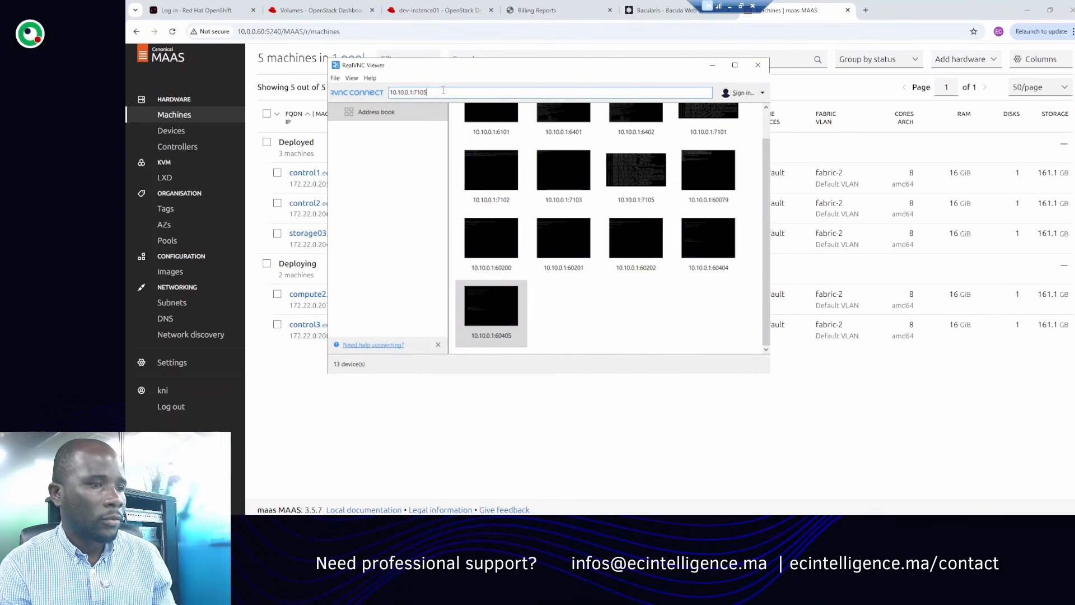
{"action": "key", "text": "Return"}
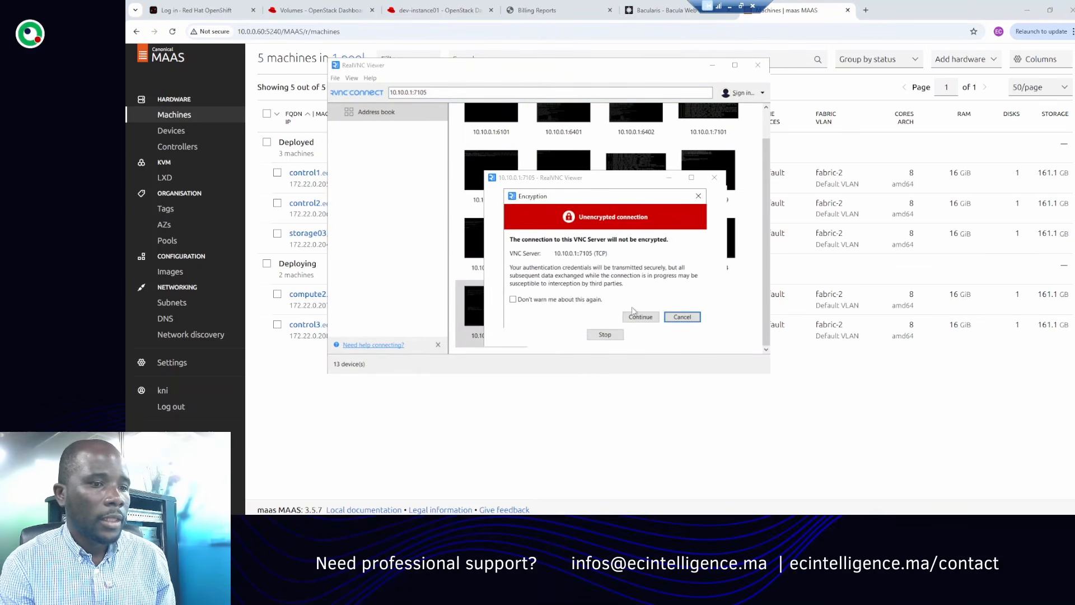
{"action": "left_click", "coordinate": [636, 312]}
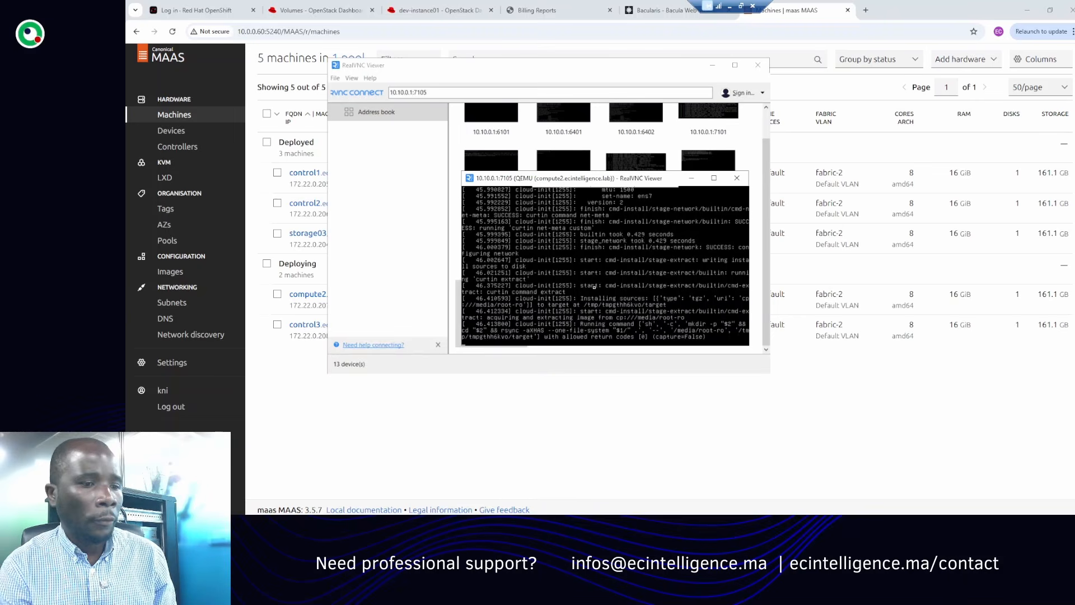
Step: Check the deployment progress of compute2 and control3 in the MAAS machine list and on compute2's VNC console
{"action": "left_click", "coordinate": [623, 429]}
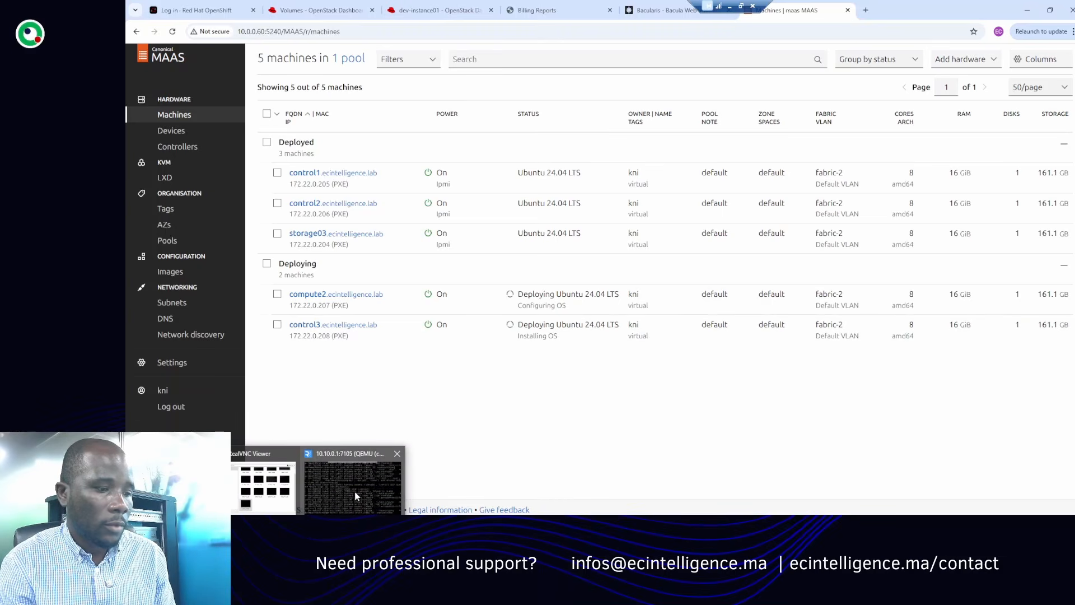
{"action": "left_click", "coordinate": [355, 496]}
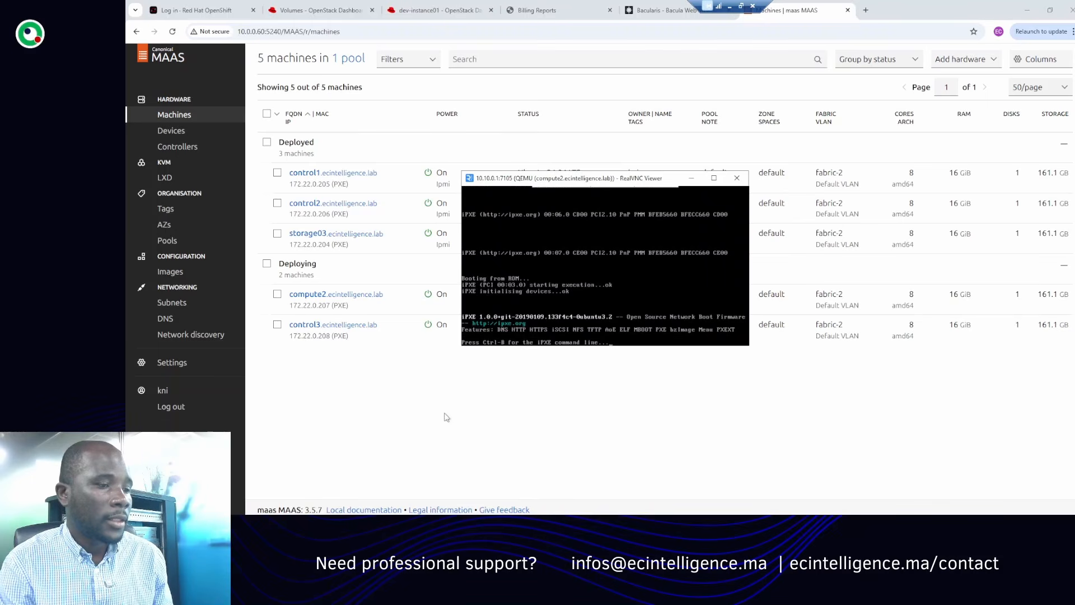
{"action": "left_click", "coordinate": [426, 424]}
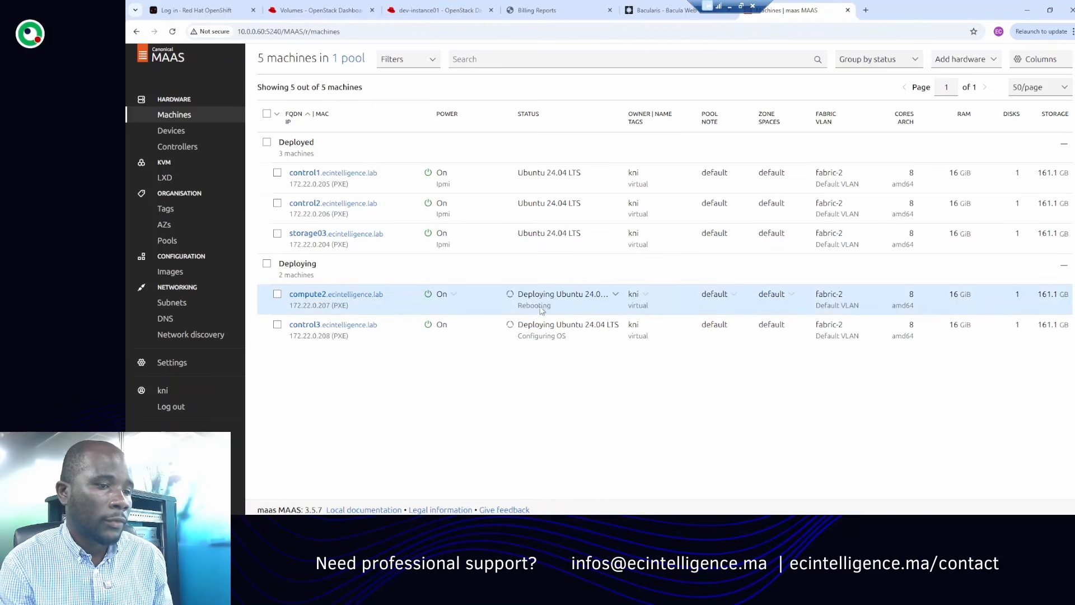
Step: Review the Ubuntu releases, architectures and other images offered in MAAS, and return to the machine list
{"action": "left_click", "coordinate": [171, 272]}
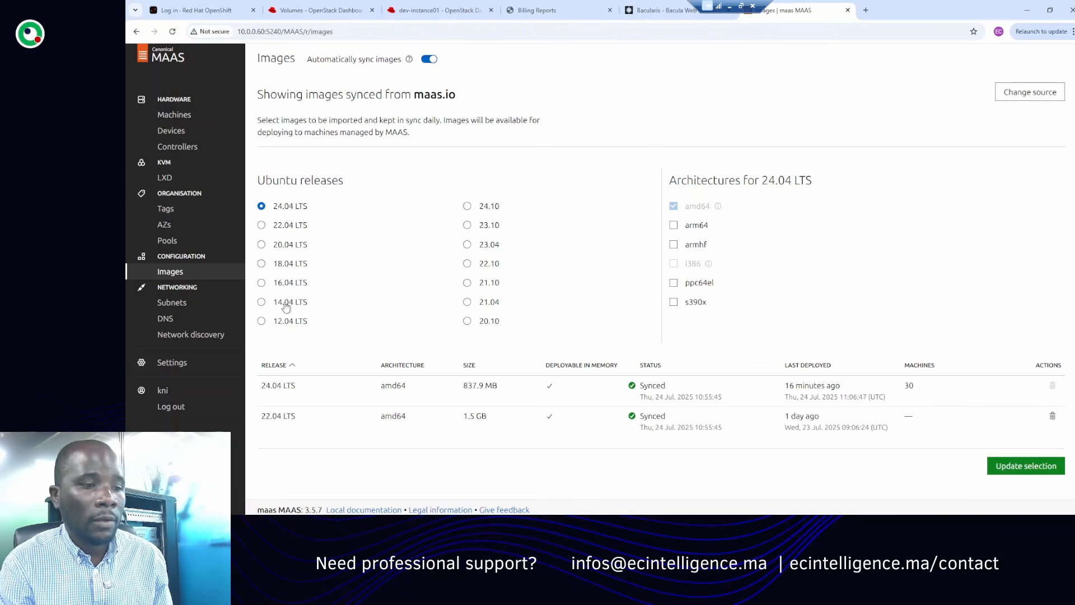
{"action": "scroll", "coordinate": [471, 365], "scroll_direction": "down", "scroll_amount": 4}
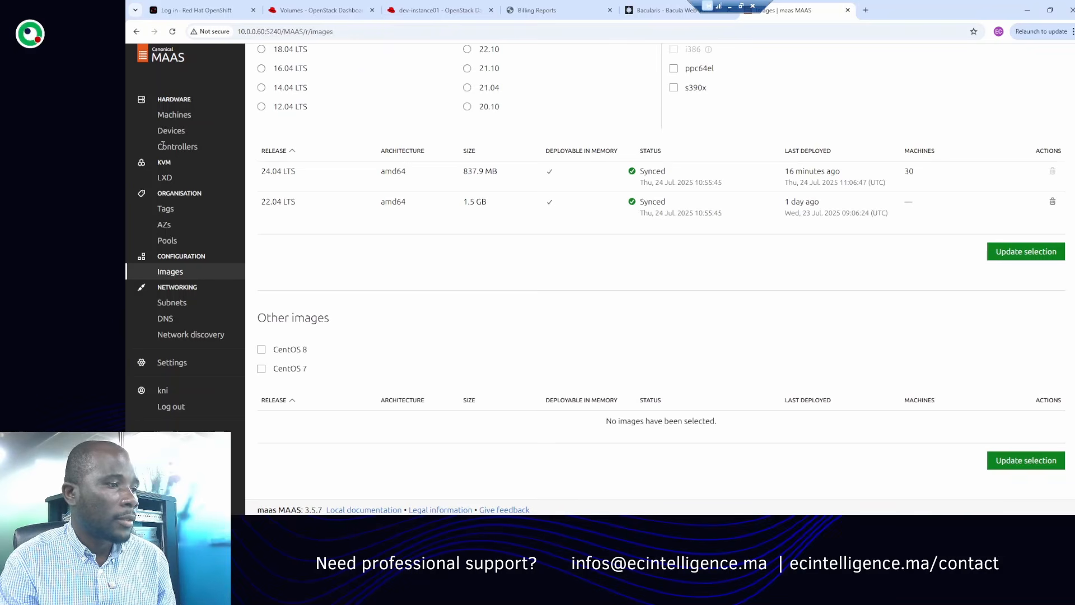
{"action": "left_click", "coordinate": [175, 114]}
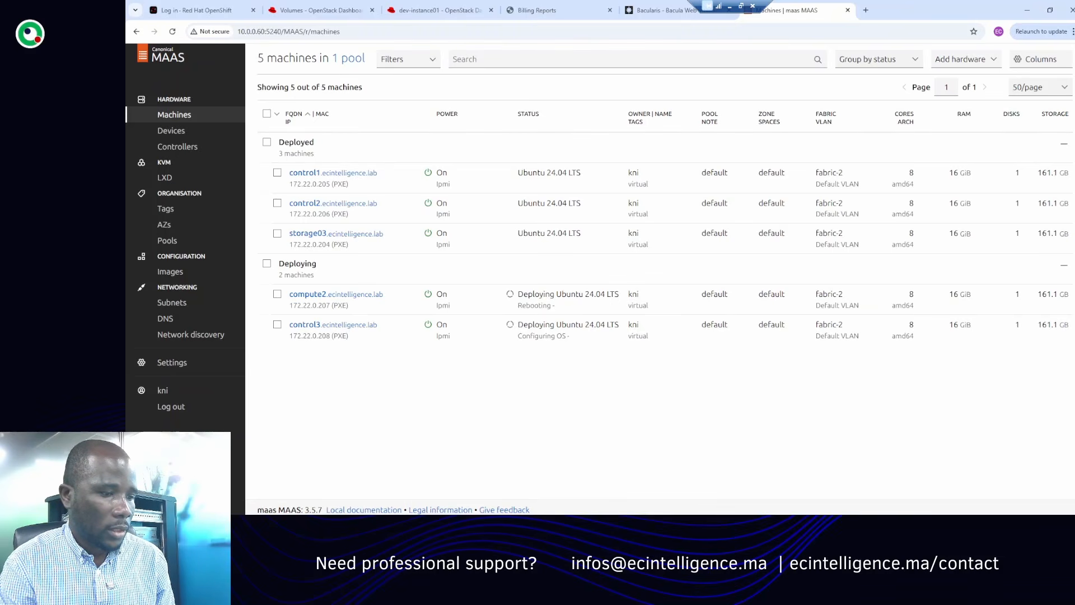
Step: Check compute2's boot messages on its VNC console and return to the MAAS machine list to follow both deployments
{"action": "mouse_move", "coordinate": [315, 525]}
{"action": "left_click", "coordinate": [368, 487]}
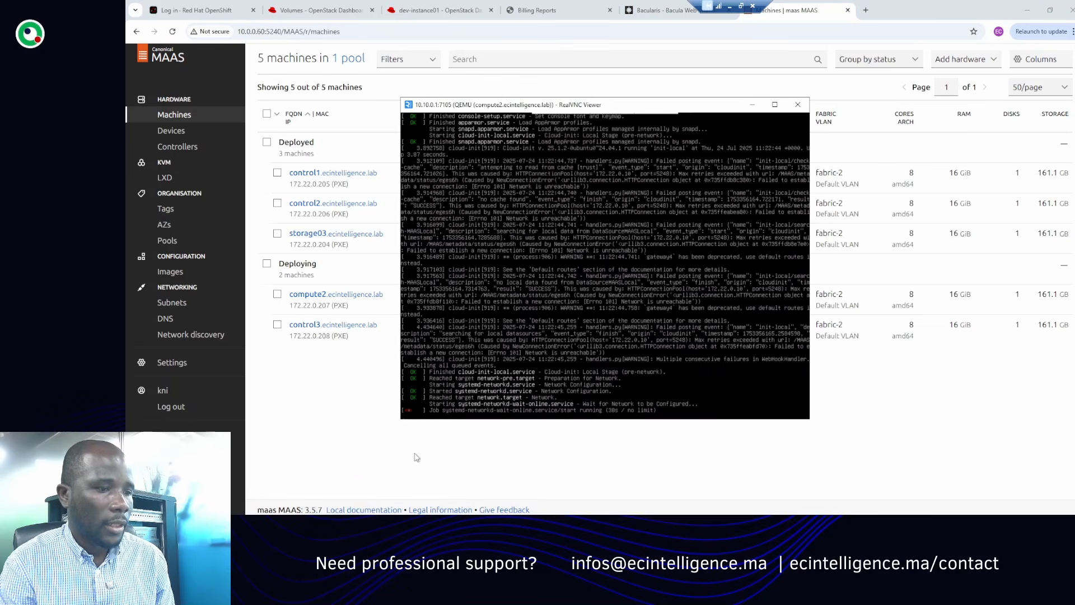
{"action": "left_click", "coordinate": [342, 396]}
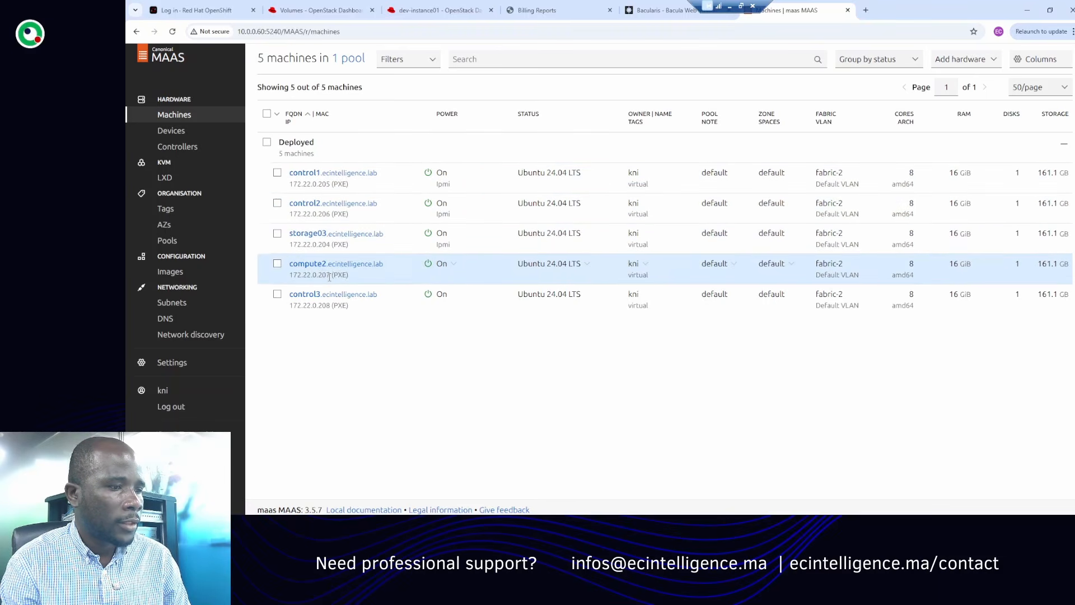
{"action": "left_click_drag", "start_coordinate": [331, 276], "coordinate": [285, 280]}
{"action": "key", "text": "ctrl+c"}
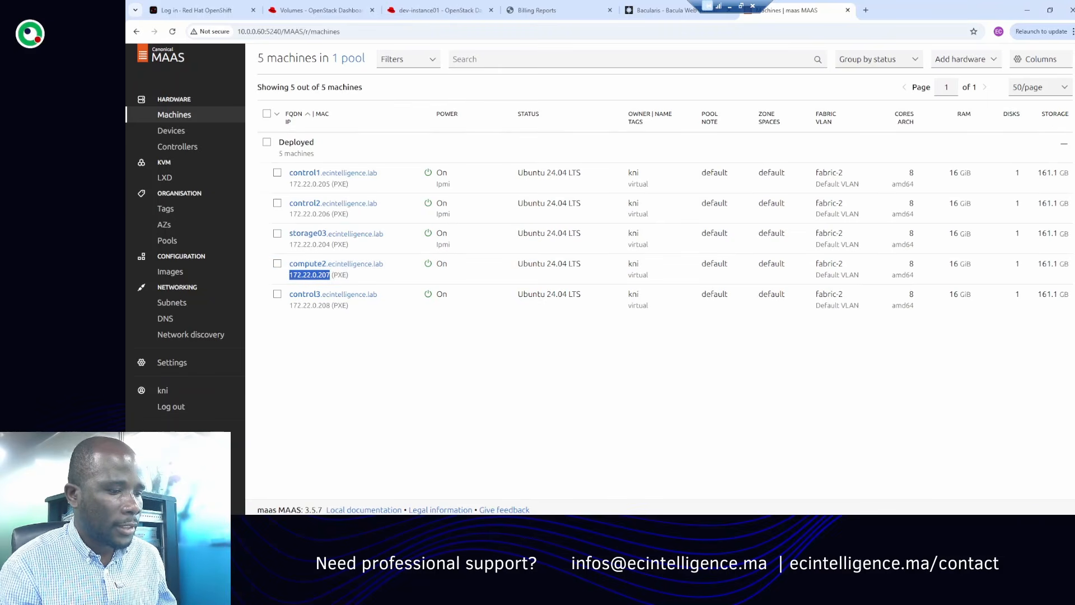
{"action": "left_click", "coordinate": [335, 482]}
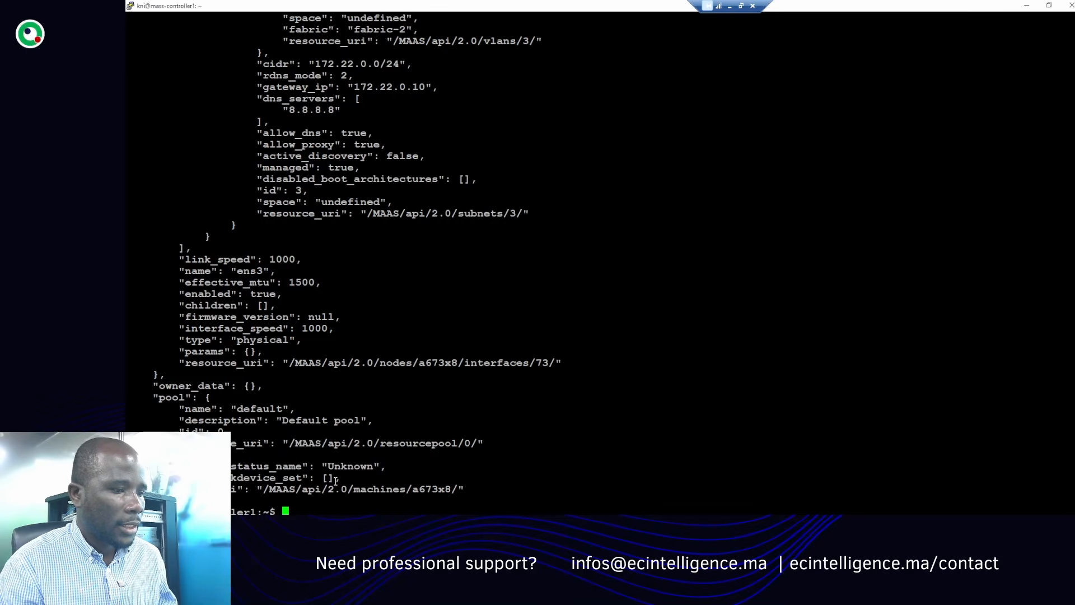
{"action": "type", "text": "ss"}
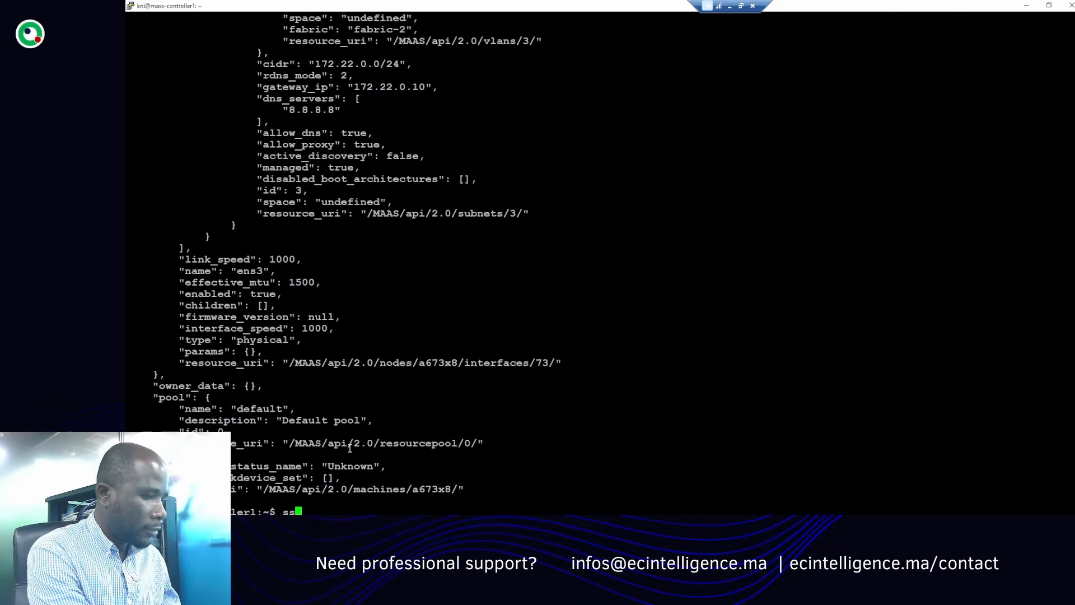
{"action": "type", "text": "h ubuntu"}
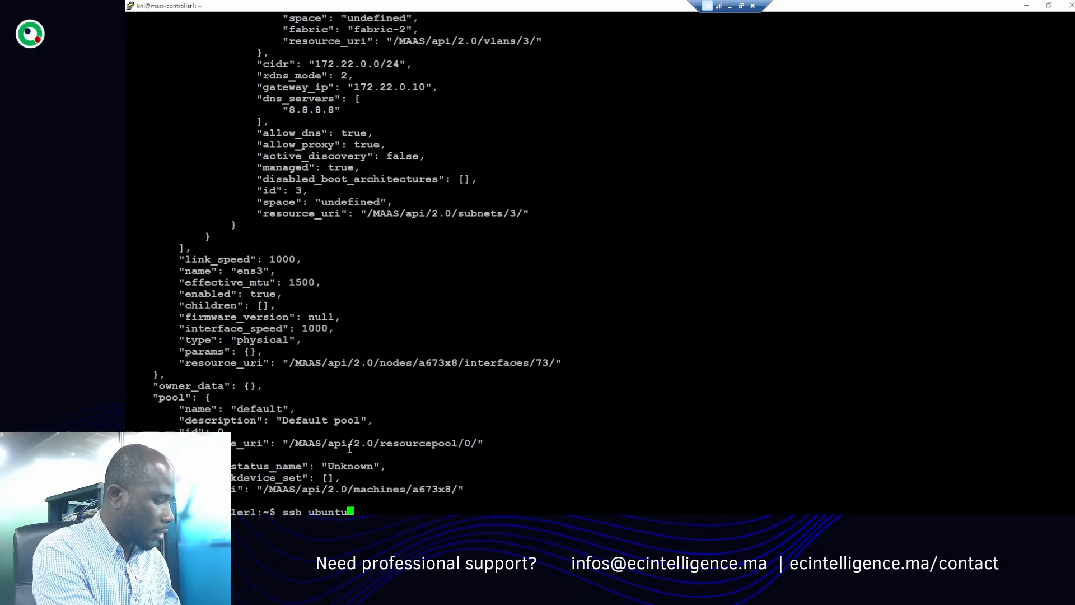
{"action": "type", "text": "@"}
{"action": "right_click", "coordinate": [477, 429]}
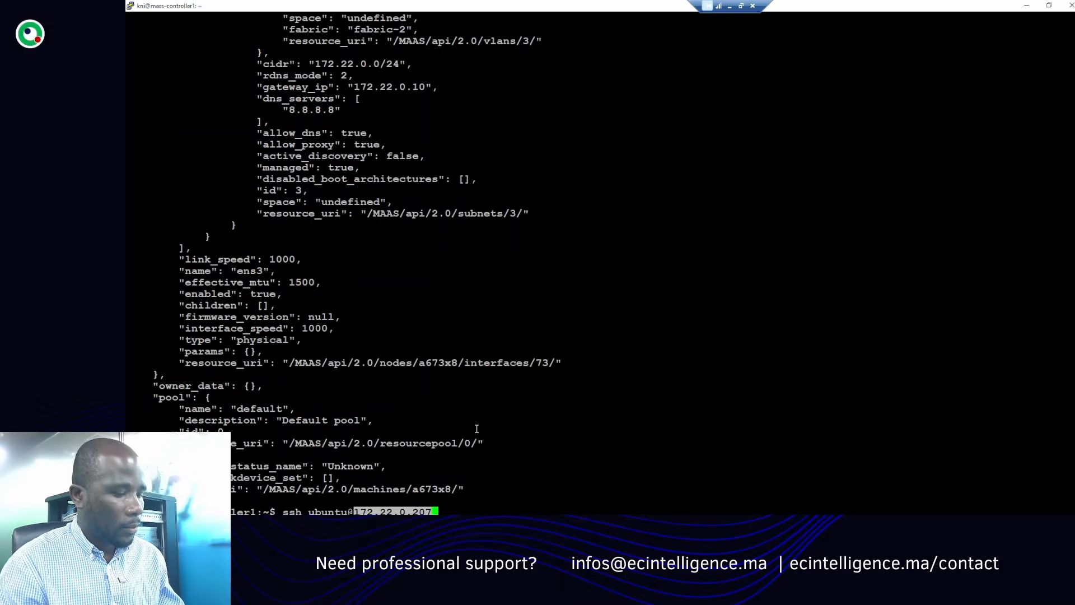
{"action": "key", "text": "Return"}
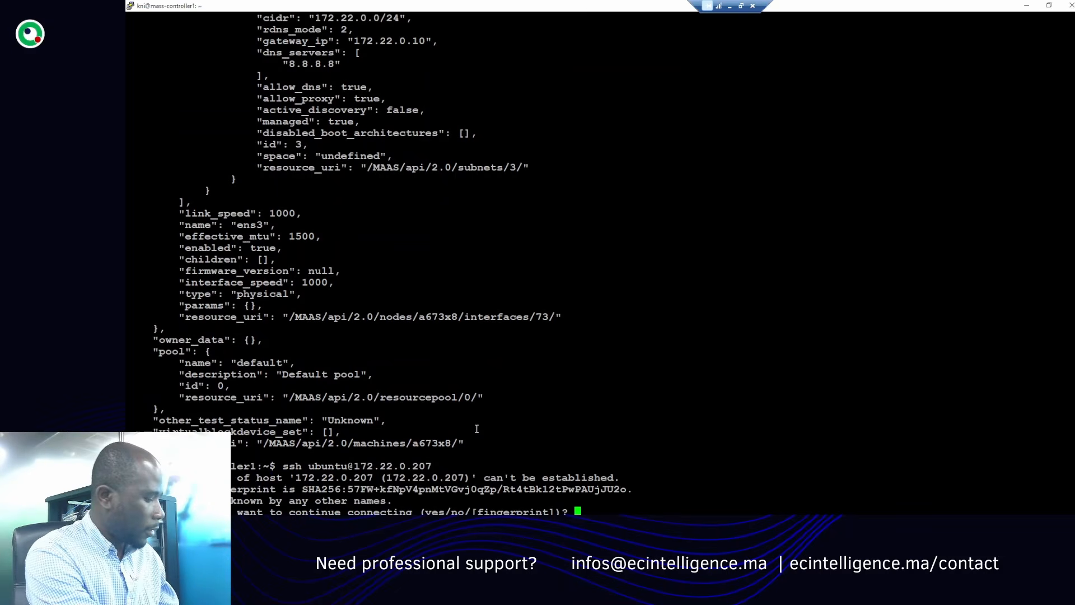
{"action": "type", "text": "yes"}
{"action": "key", "text": "Return"}
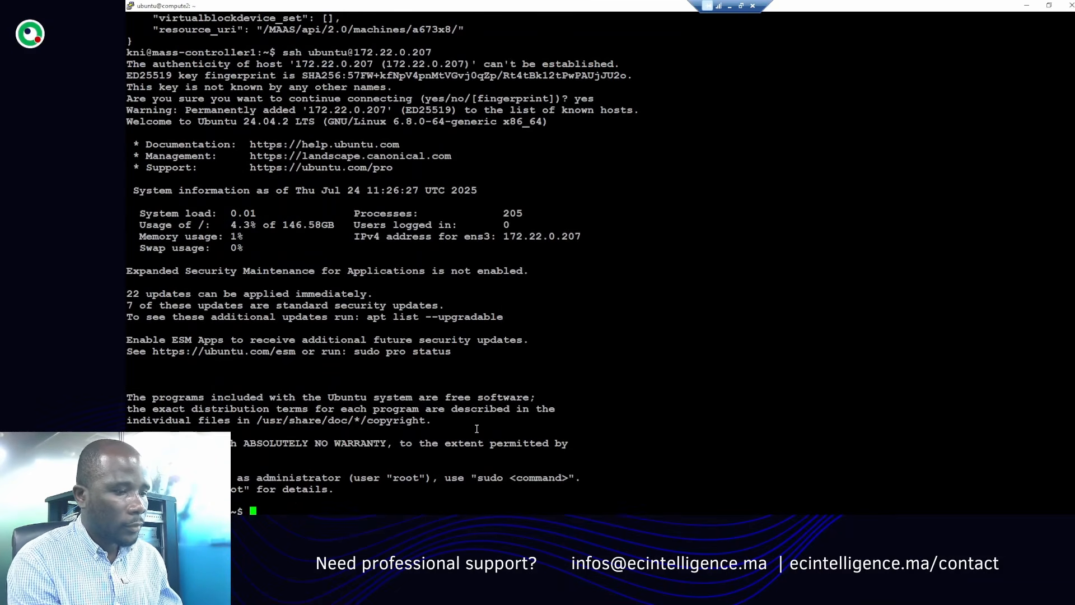
Step: List compute2's network interfaces with ip a and examine the ens3 address and the other interfaces
{"action": "key", "text": "Return"}
{"action": "key", "text": "Return"}
{"action": "key", "text": "Return"}
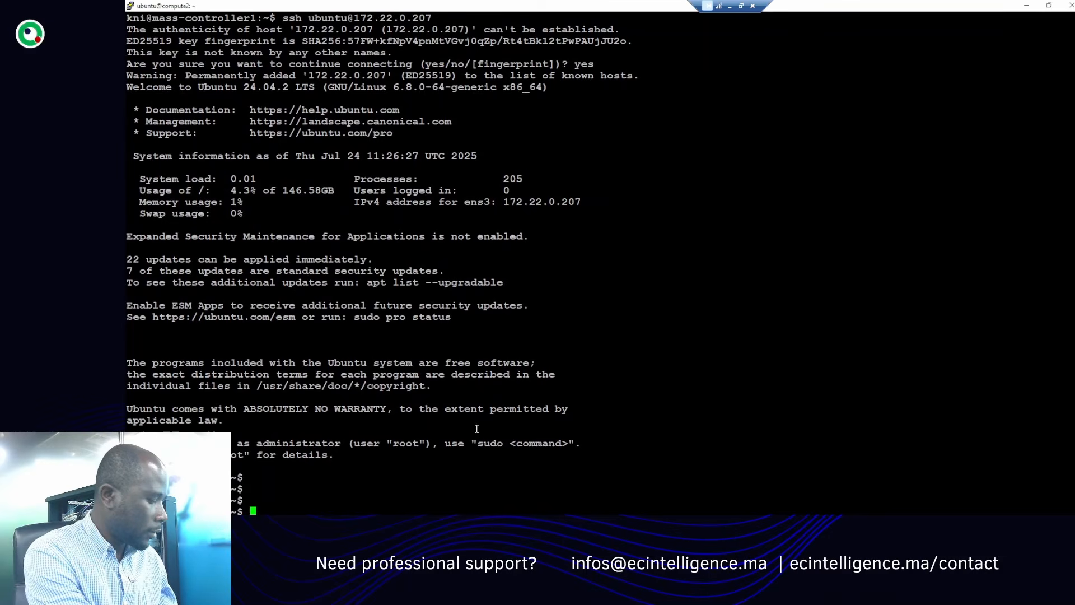
{"action": "type", "text": "ip a"}
{"action": "key", "text": "Return"}
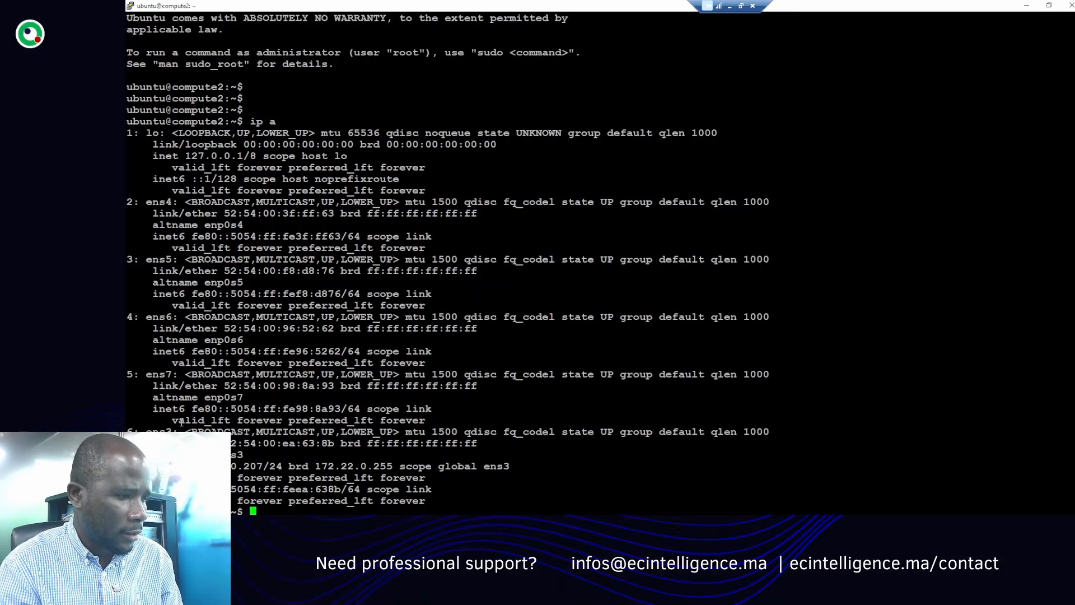
{"action": "left_click_drag", "start_coordinate": [158, 430], "coordinate": [257, 470]}
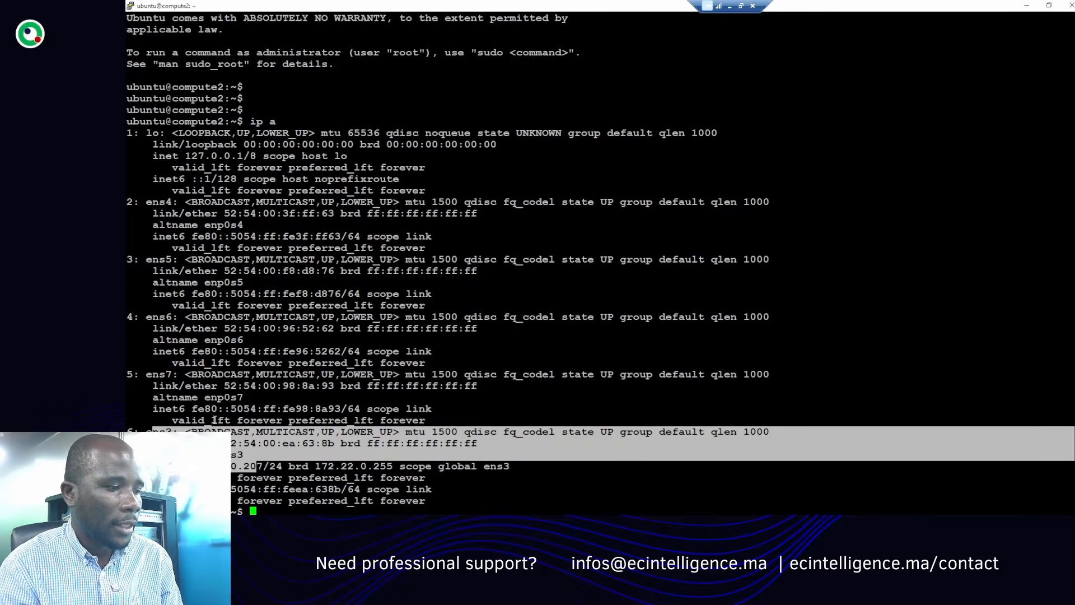
{"action": "left_click", "coordinate": [148, 317]}
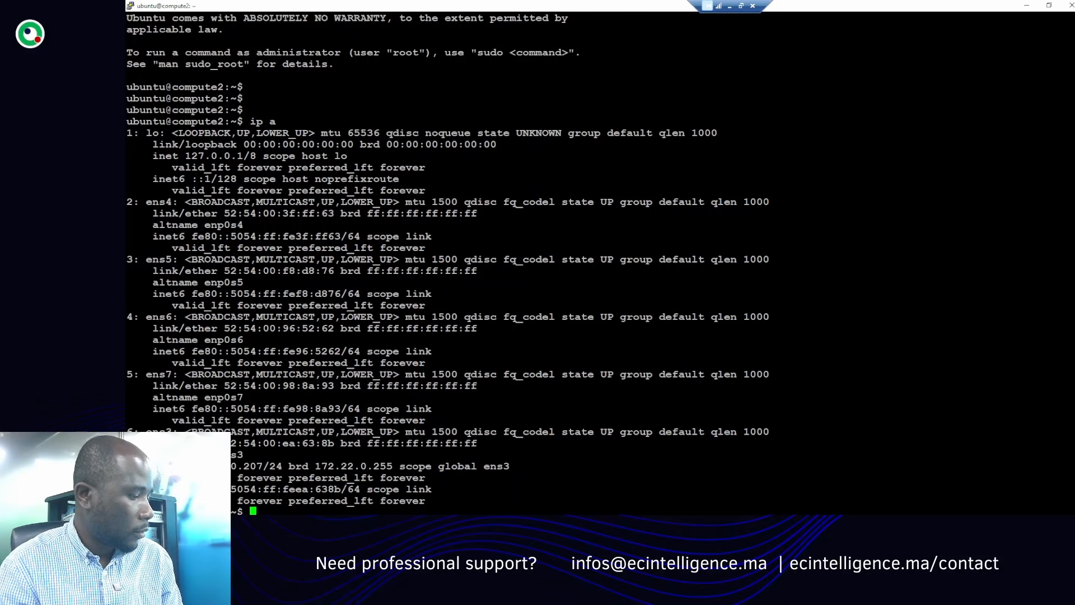
Step: Switch to the OpenStack Lab Network Architecture diagram in draw.io and review its network bridges, node groups and VLAN configuration table
{"action": "key", "text": "alt+Tab"}
{"action": "scroll", "coordinate": [696, 306], "scroll_direction": "up", "scroll_amount": 3}
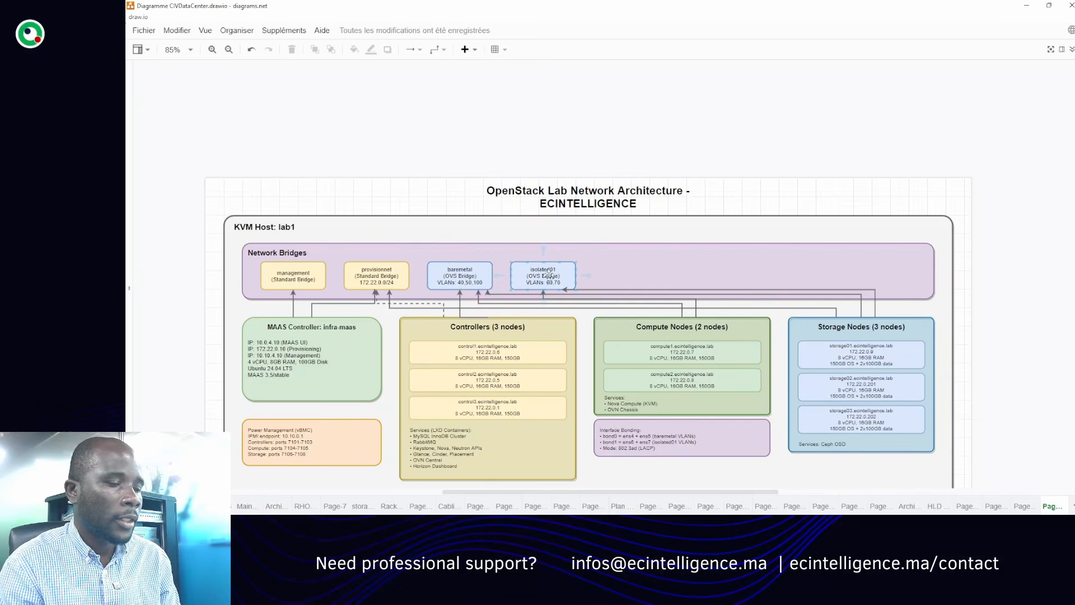
{"action": "scroll", "coordinate": [524, 294], "scroll_direction": "down", "scroll_amount": 1}
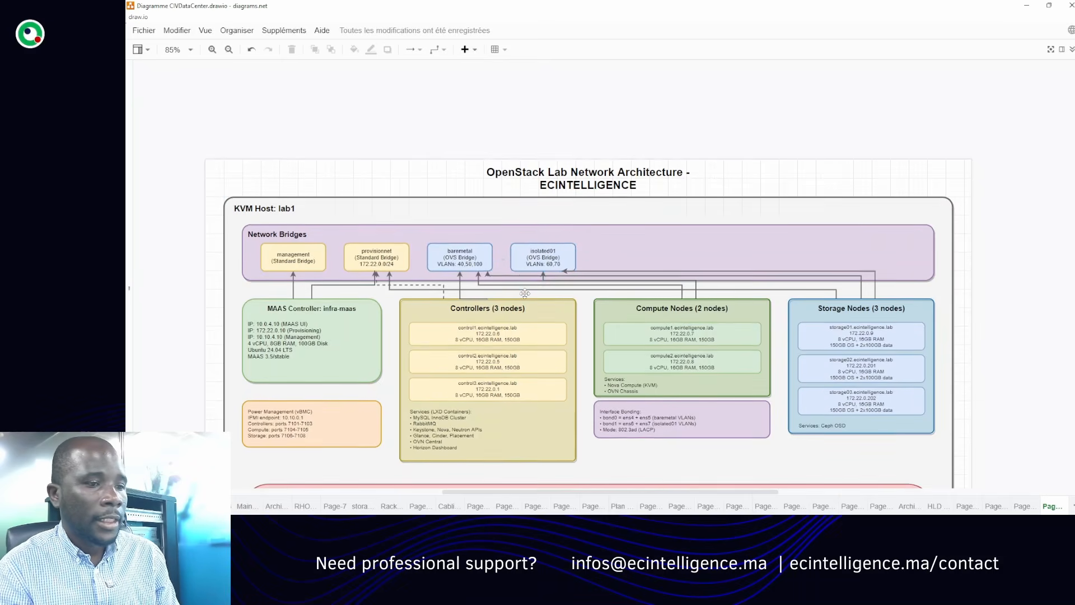
{"action": "scroll", "coordinate": [525, 294], "scroll_direction": "down", "scroll_amount": 2}
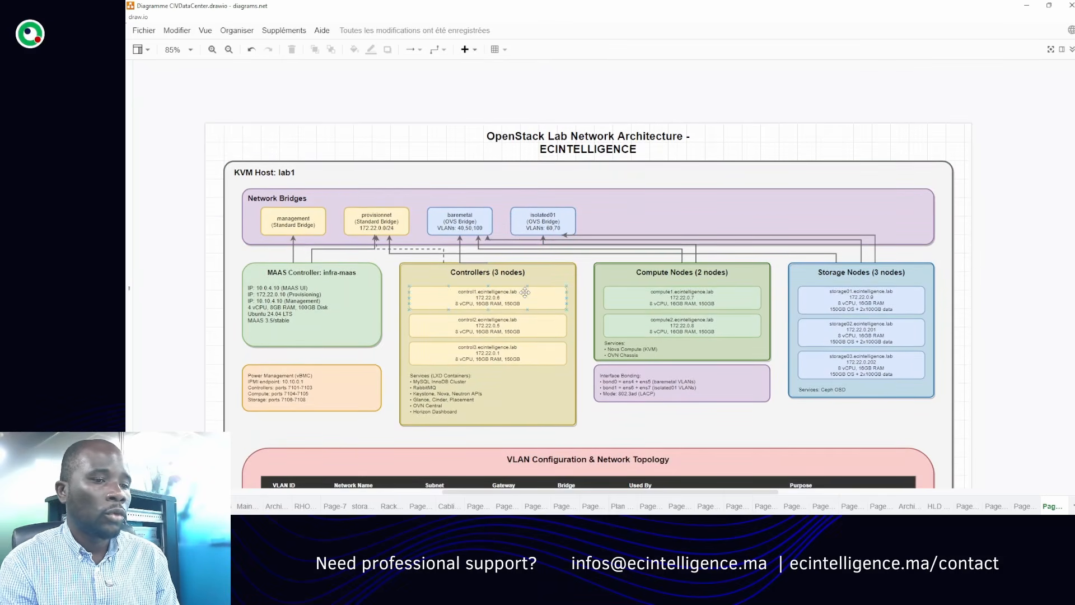
{"action": "scroll", "coordinate": [525, 293], "scroll_direction": "down", "scroll_amount": 3}
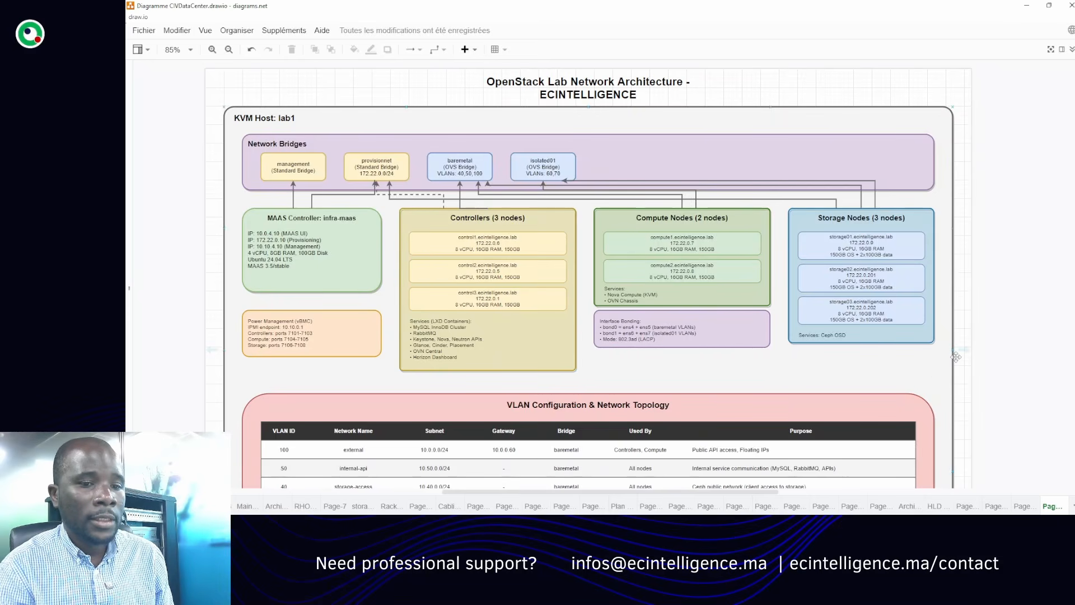
{"action": "scroll", "coordinate": [971, 298], "scroll_direction": "down", "scroll_amount": 2}
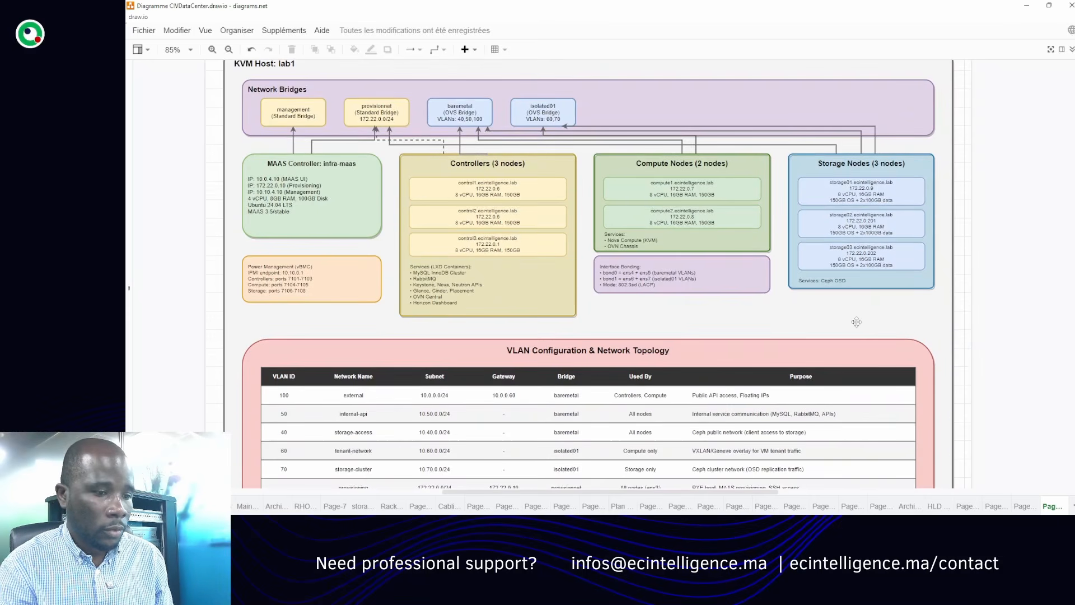